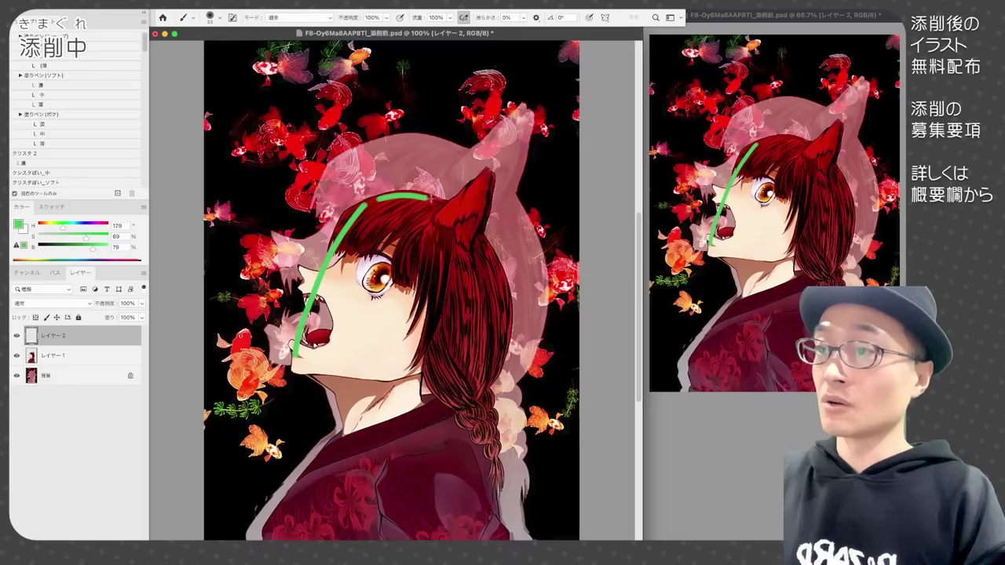
# - Sketch green guide lines for the head, eye line, neck and torso over the figure, and hide the guide layer
pyautogui.moveTo(424, 197)
pyautogui.mouseDown()
pyautogui.moveTo(497, 297)
pyautogui.moveTo(478, 337)
pyautogui.moveTo(419, 363)
pyautogui.moveTo(299, 370)
pyautogui.mouseUp()
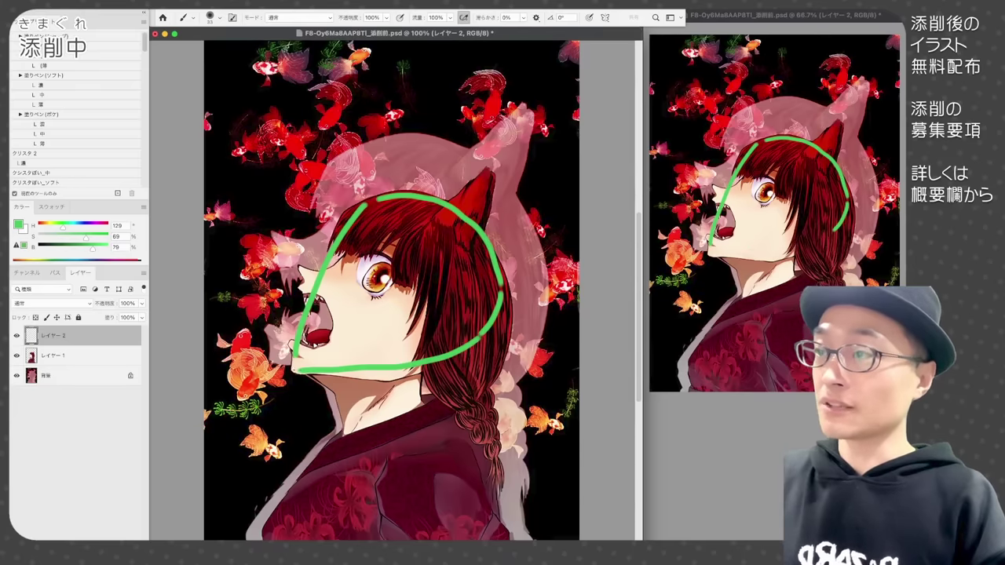
pyautogui.moveTo(336, 256); pyautogui.dragTo(451, 315)
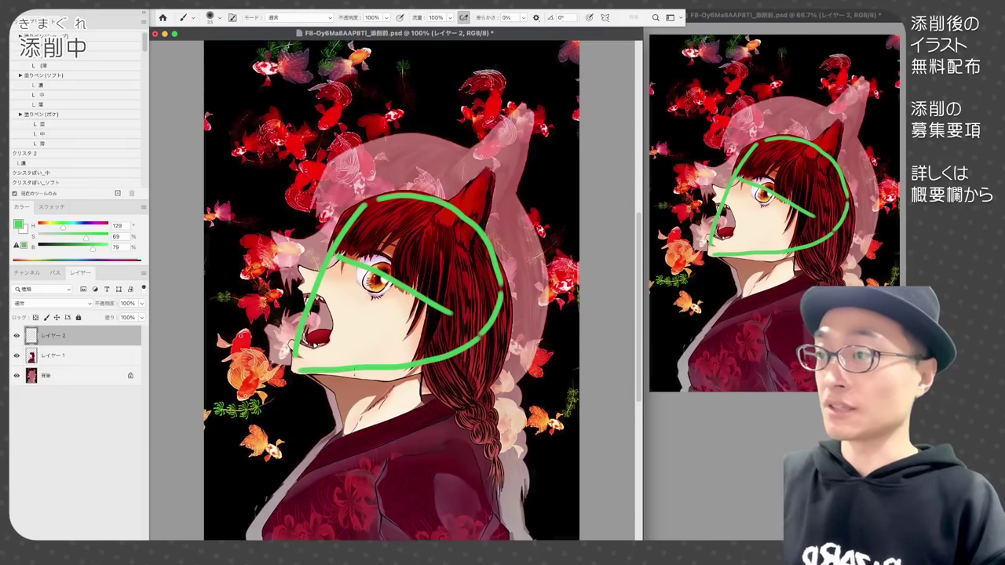
pyautogui.moveTo(335, 374); pyautogui.dragTo(343, 433)
pyautogui.moveTo(419, 366); pyautogui.dragTo(424, 413)
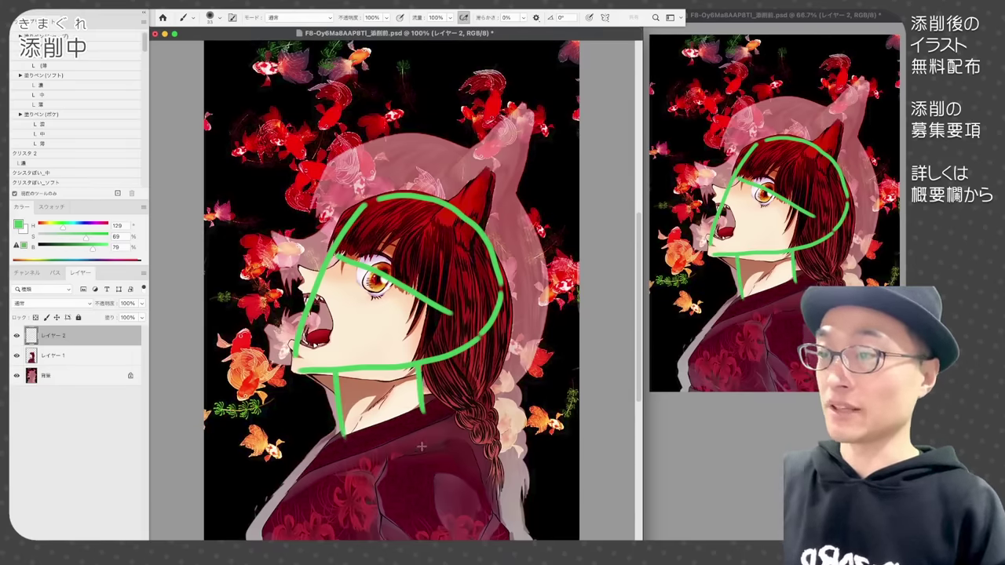
pyautogui.moveTo(333, 444)
pyautogui.mouseDown()
pyautogui.moveTo(436, 408)
pyautogui.moveTo(479, 541)
pyautogui.moveTo(326, 540)
pyautogui.mouseUp()
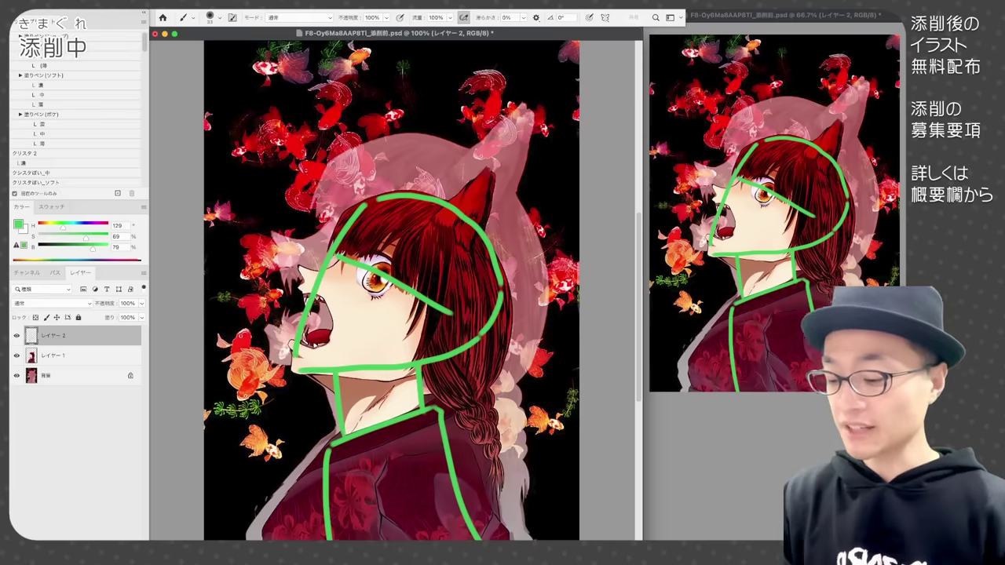
pyautogui.click(16, 335)
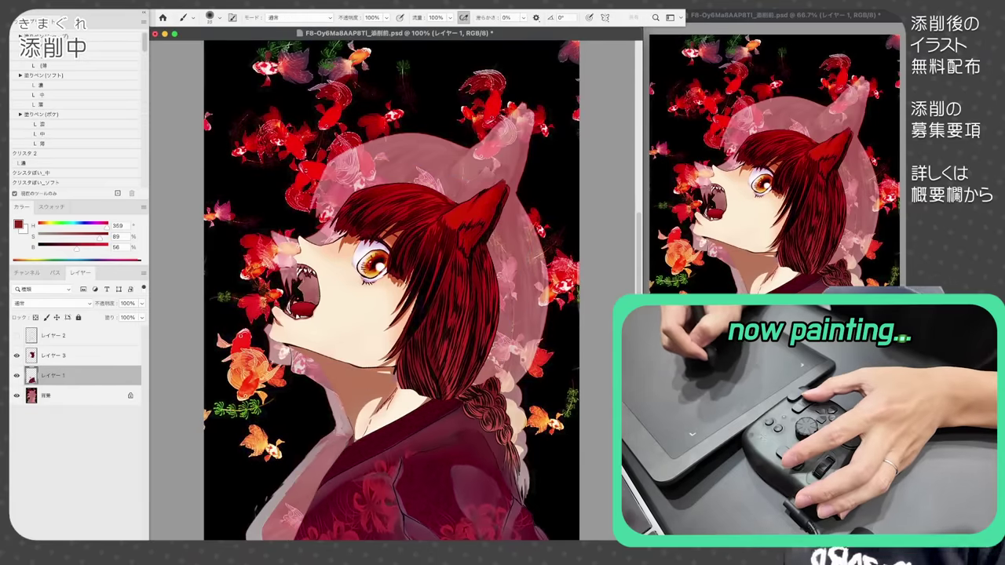
# - Repaint the robe's collar and front edge along the neck in dark red on レイヤー 1
pyautogui.moveTo(351, 440); pyautogui.dragTo(302, 537)
pyautogui.moveTo(379, 400); pyautogui.dragTo(355, 450)
pyautogui.moveTo(429, 399); pyautogui.dragTo(373, 443)
pyautogui.moveTo(398, 444); pyautogui.dragTo(327, 530)
# - Lasso the braid and transform a pasted copy to extend its tail behind the shoulder
pyautogui.click(54, 356)
pyautogui.press('l')
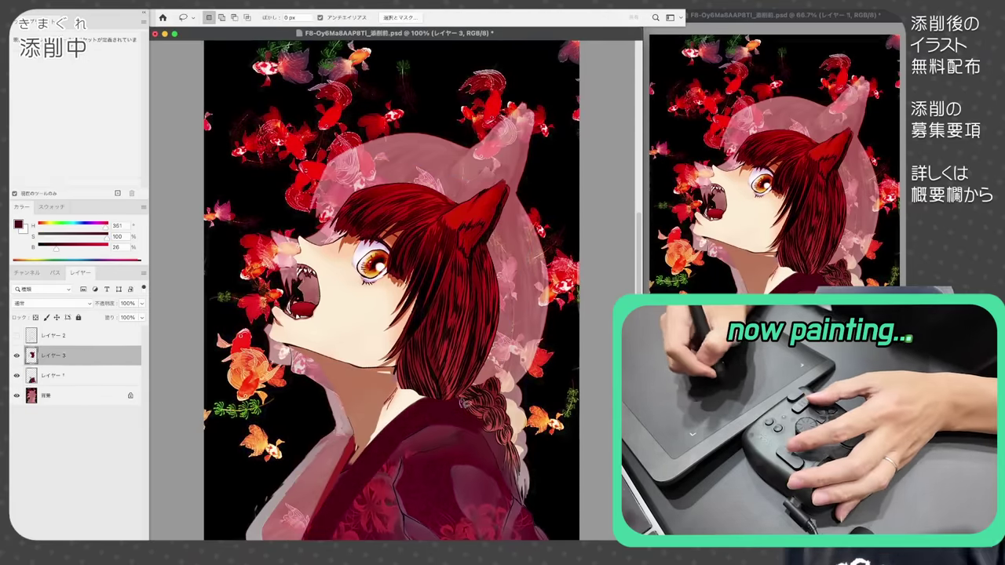
pyautogui.click(53, 375)
pyautogui.moveTo(463, 399)
pyautogui.mouseDown()
pyautogui.moveTo(505, 462)
pyautogui.moveTo(562, 460)
pyautogui.mouseUp()
pyautogui.press('super+v')
pyautogui.press('super+t')
pyautogui.press('Return')
# - Ink the chin, jaw and neck contours in near-black with a thin brush on レイヤー 3
pyautogui.click(53, 355)
pyautogui.press('b')
pyautogui.keyDown('alt'); pyautogui.click(294, 344); pyautogui.keyUp('alt')
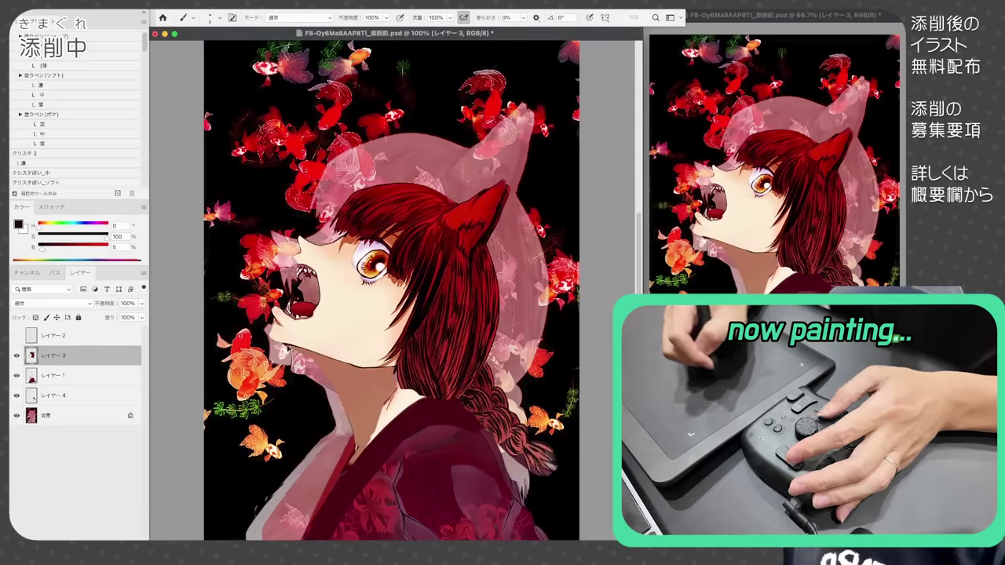
pyautogui.moveTo(287, 346); pyautogui.dragTo(337, 394)
pyautogui.moveTo(334, 388); pyautogui.dragTo(358, 447)
pyautogui.moveTo(278, 308); pyautogui.dragTo(270, 340)
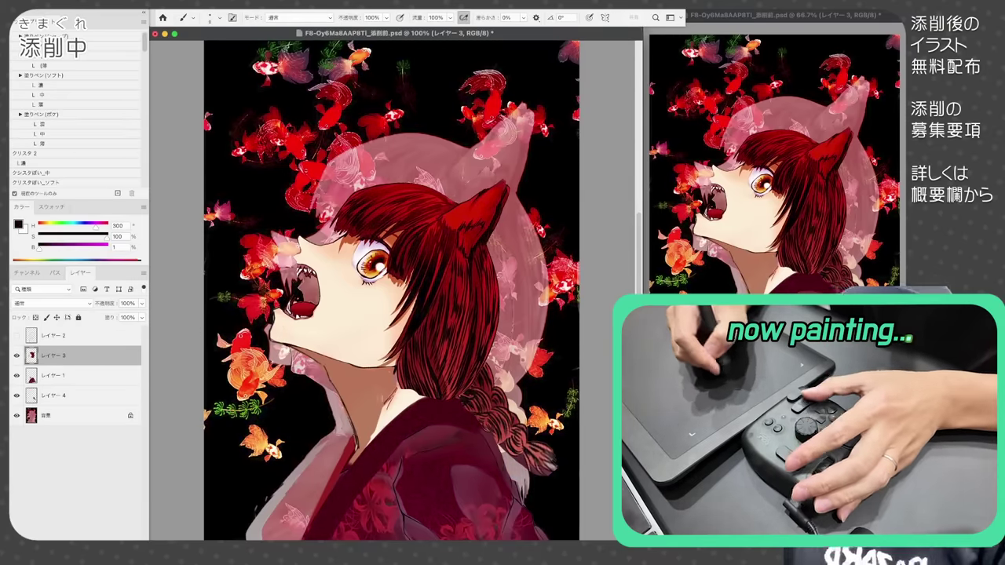
pyautogui.moveTo(394, 391); pyautogui.dragTo(375, 433)
pyautogui.moveTo(389, 383); pyautogui.dragTo(340, 478)
# - Extend the robe's back shoulder to the canvas edge in purple-red, and merge レイヤー 3 into レイヤー 1
pyautogui.keyDown('alt'); pyautogui.click(503, 511); pyautogui.keyUp('alt')
pyautogui.moveTo(529, 517); pyautogui.dragTo(572, 539)
pyautogui.moveTo(481, 463)
pyautogui.mouseDown()
pyautogui.moveTo(510, 498)
pyautogui.moveTo(486, 455)
pyautogui.mouseUp()
pyautogui.press('super+e')
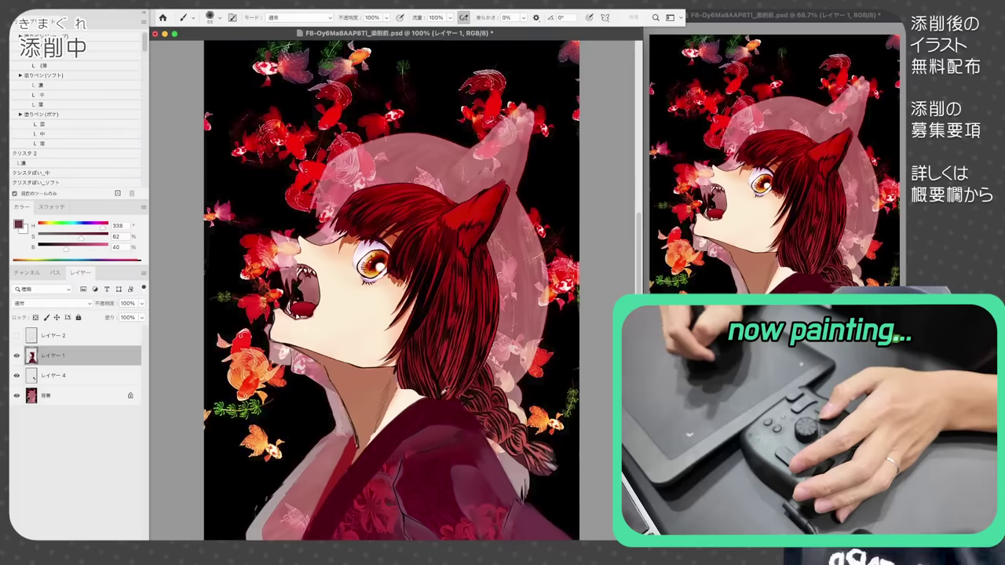
# - Clean up the skin shading and line work along the neck front and under the jaw with sampled colours
pyautogui.keyDown('alt'); pyautogui.click(357, 445); pyautogui.keyUp('alt')
pyautogui.moveTo(353, 437); pyautogui.dragTo(332, 488)
pyautogui.keyDown('alt'); pyautogui.click(336, 469); pyautogui.keyUp('alt')
pyautogui.keyDown('alt'); pyautogui.click(338, 474); pyautogui.keyUp('alt')
pyautogui.moveTo(317, 360); pyautogui.dragTo(336, 377)
pyautogui.keyDown('alt'); pyautogui.click(409, 386); pyautogui.keyUp('alt')
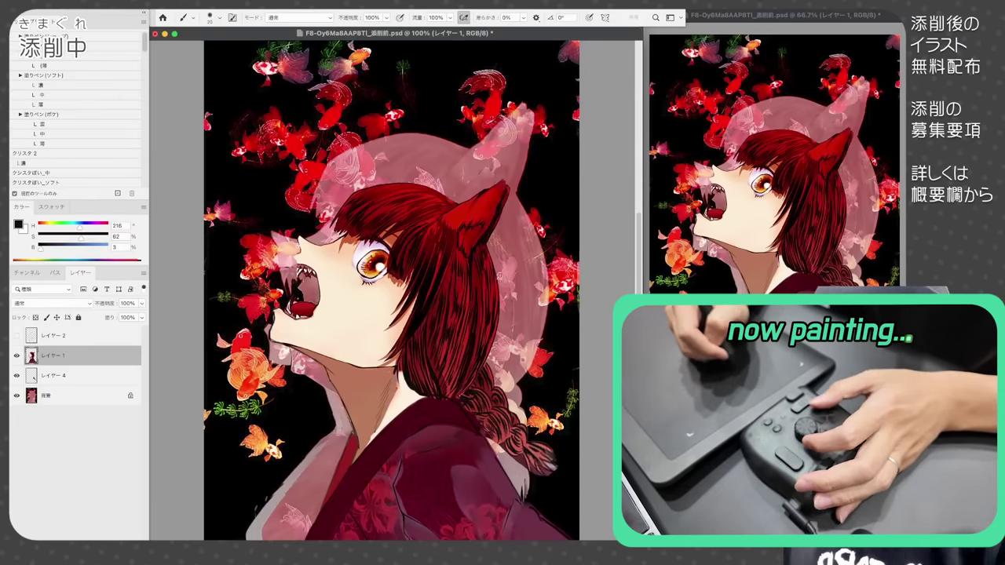
# - Brighten the robe's shoulder with red on a new Hard Light layer, erase the excess and merge it down
pyautogui.press('super+shift+alt+n')
pyautogui.keyDown('alt'); pyautogui.click(336, 424); pyautogui.keyUp('alt')
pyautogui.hotkey('shift', 'alt', 'h')
pyautogui.moveTo(397, 434)
pyautogui.mouseDown()
pyautogui.moveTo(422, 413)
pyautogui.moveTo(469, 452)
pyautogui.mouseUp()
pyautogui.press('e')
pyautogui.moveTo(416, 420)
pyautogui.mouseDown()
pyautogui.moveTo(428, 416)
pyautogui.moveTo(471, 467)
pyautogui.mouseUp()
pyautogui.press('b')
pyautogui.press('super+e')
pyautogui.press('b')
pyautogui.keyDown('alt'); pyautogui.click(444, 488); pyautogui.keyUp('alt')
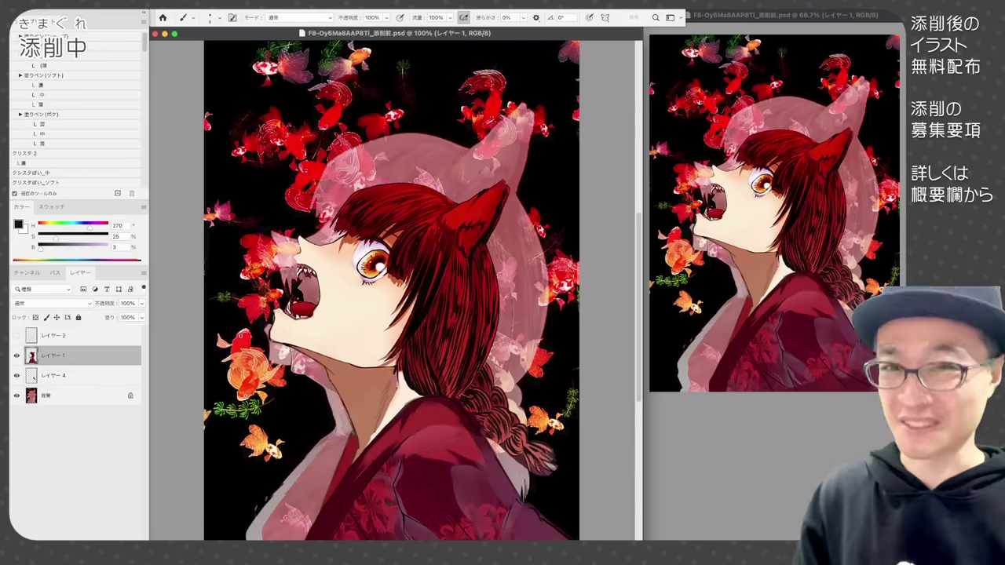
# - Merge the braid layer with the figure layer and enlarge and reposition the whole figure on the canvas
pyautogui.keyDown('shift'); pyautogui.click(79, 376); pyautogui.keyUp('shift')
pyautogui.press('super+e')
pyautogui.press('super+t')
pyautogui.press('super+minus')
pyautogui.press('super+minus')
pyautogui.moveTo(328, 207); pyautogui.dragTo(299, 164)
pyautogui.moveTo(429, 306); pyautogui.dragTo(442, 309)
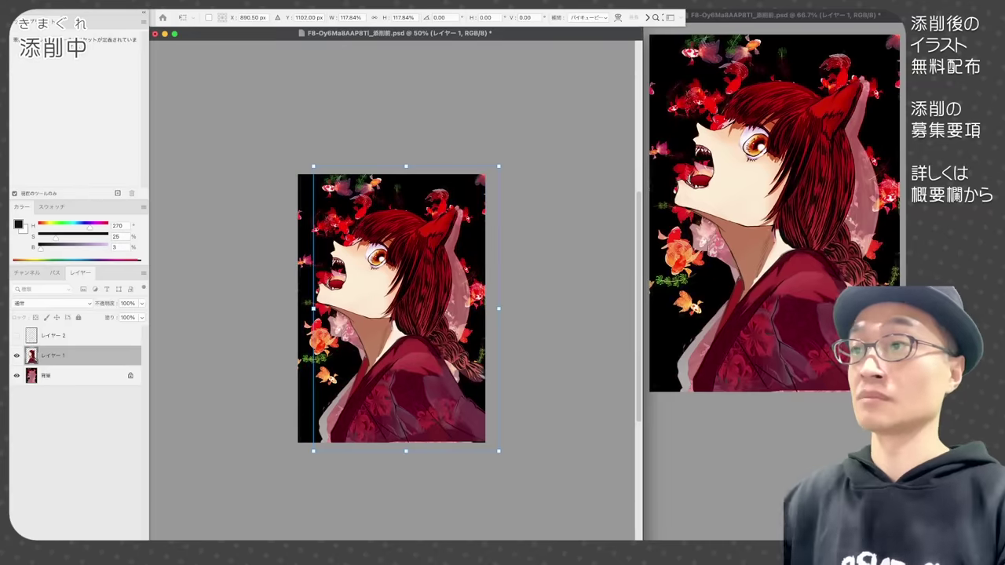
pyautogui.moveTo(499, 166); pyautogui.dragTo(505, 157)
pyautogui.moveTo(477, 228); pyautogui.dragTo(478, 230)
pyautogui.press('Return')
# - Repaint the frayed end of the braid beside the back shoulder with sampled colours
pyautogui.press('super+plus')
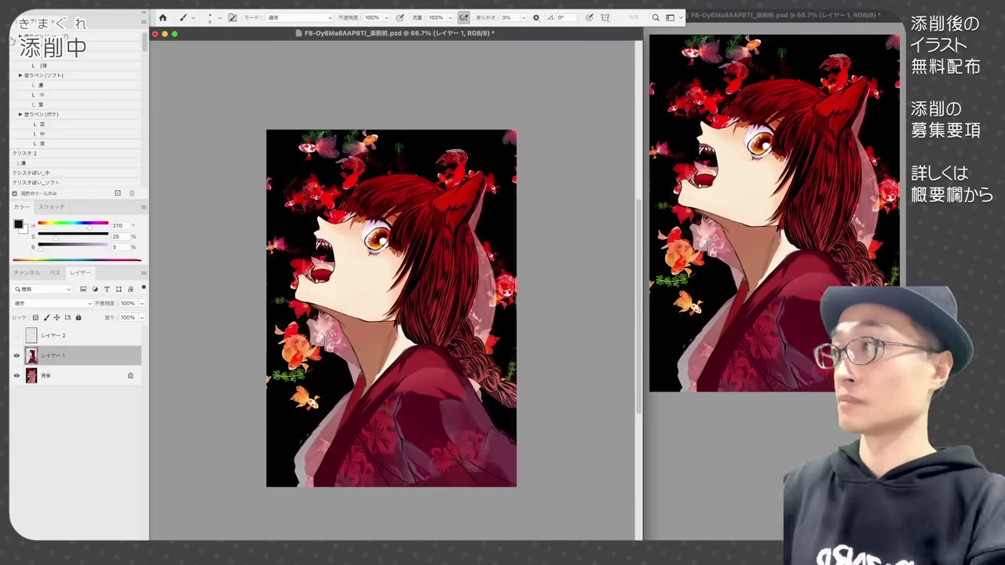
pyautogui.moveTo(513, 403)
pyautogui.mouseDown()
pyautogui.moveTo(488, 379)
pyautogui.moveTo(488, 391)
pyautogui.moveTo(476, 387)
pyautogui.mouseUp()
pyautogui.keyDown('alt'); pyautogui.click(476, 385); pyautogui.keyUp('alt')
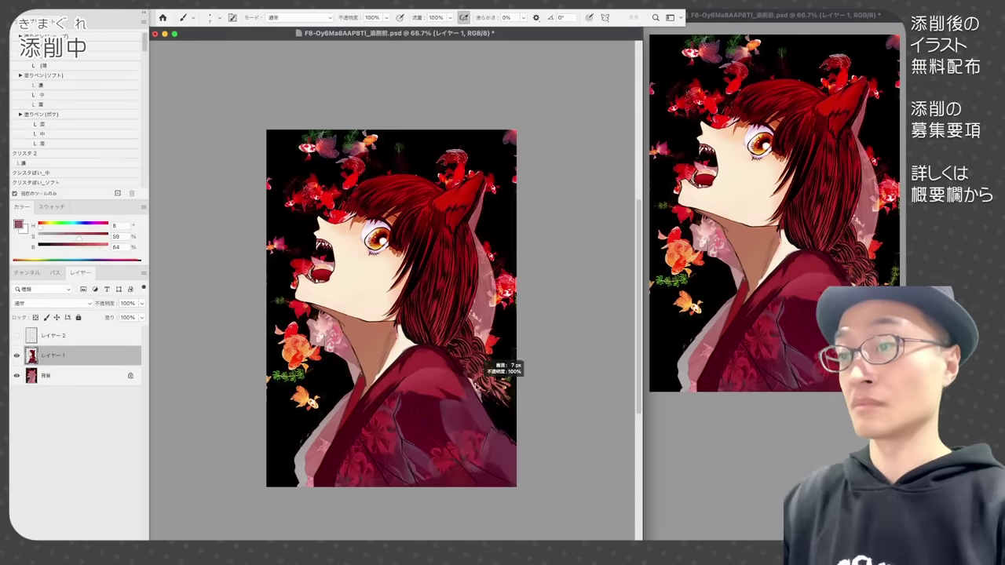
pyautogui.keyDown('alt'); pyautogui.click(475, 384); pyautogui.keyUp('alt')
# - Reshape the near eye with a dark slanted upper lid and a lavender eye white
pyautogui.hotkey('ctrl', '+')
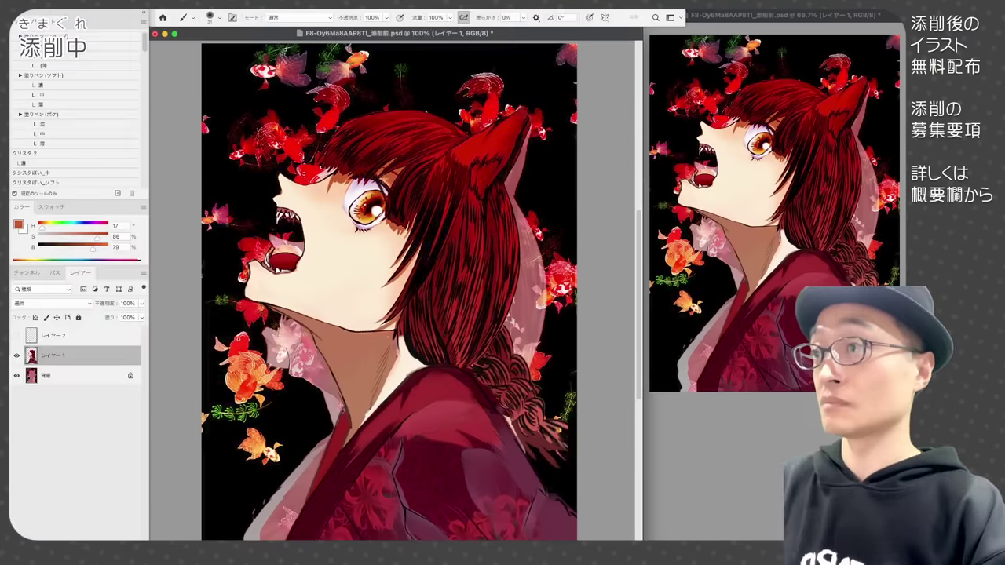
pyautogui.keyDown('alt'); pyautogui.click(385, 196); pyautogui.keyUp('alt')
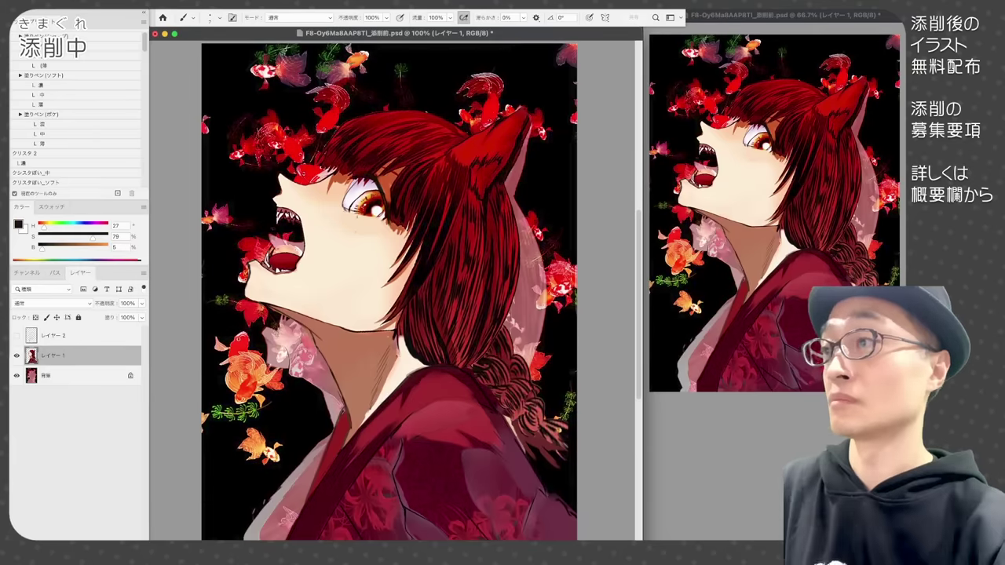
pyautogui.keyDown('alt'); pyautogui.click(359, 242); pyautogui.keyUp('alt')
pyautogui.moveTo(349, 231)
pyautogui.mouseDown()
pyautogui.moveTo(378, 230)
pyautogui.moveTo(350, 205)
pyautogui.mouseUp()
pyautogui.keyDown('alt'); pyautogui.click(352, 182); pyautogui.keyUp('alt')
pyautogui.keyDown('alt'); pyautogui.click(353, 181); pyautogui.keyUp('alt')
pyautogui.keyDown('alt'); pyautogui.click(356, 206); pyautogui.keyUp('alt')
pyautogui.keyDown('alt'); pyautogui.click(355, 206); pyautogui.keyUp('alt')
pyautogui.keyDown('alt'); pyautogui.click(363, 185); pyautogui.keyUp('alt')
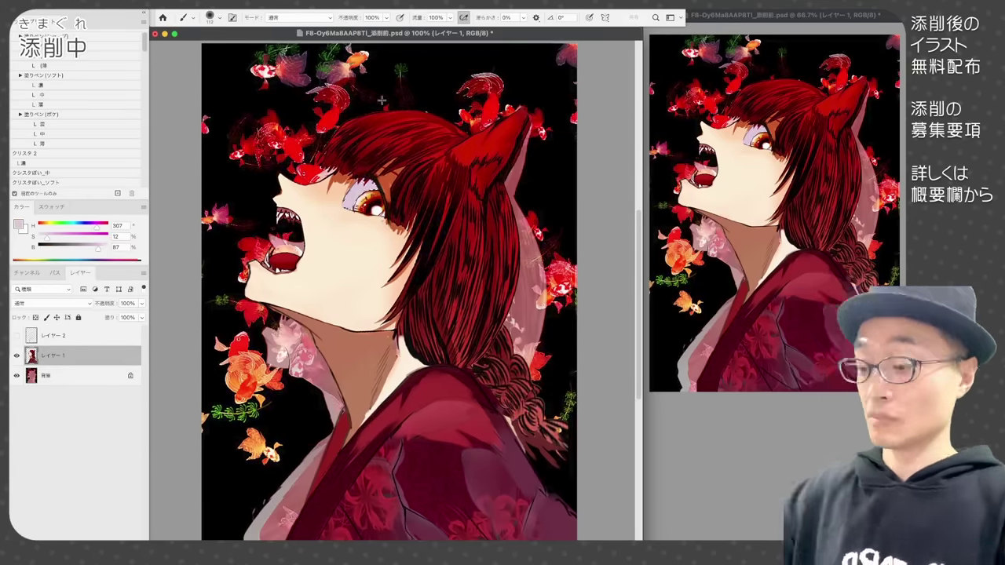
# - Repaint the pupil, highlight and outer lid of the near eye with dark sampled colours
pyautogui.keyDown('alt'); pyautogui.click(378, 189); pyautogui.keyUp('alt')
pyautogui.moveTo(375, 209); pyautogui.dragTo(385, 213)
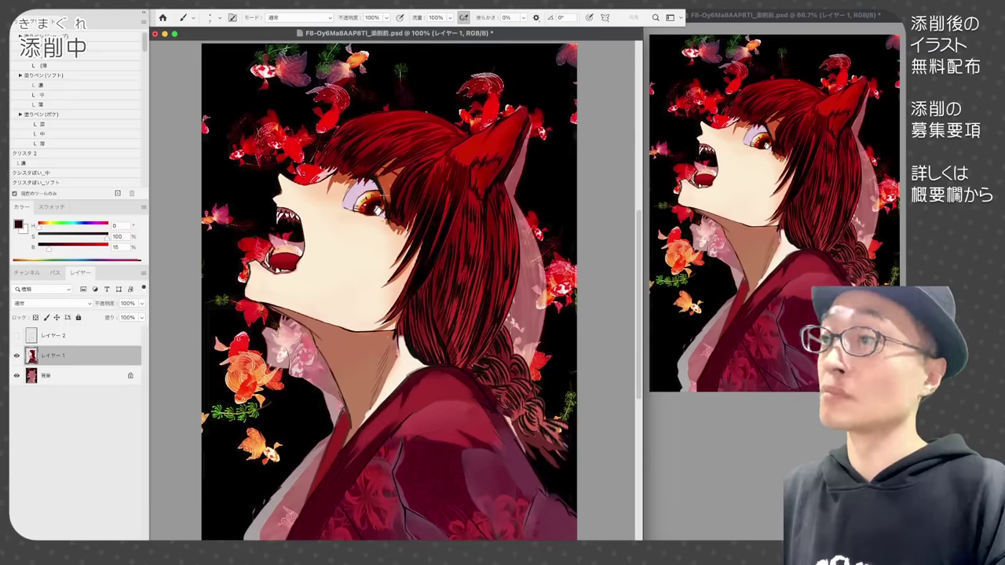
pyautogui.keyDown('alt'); pyautogui.click(384, 196); pyautogui.keyUp('alt')
pyautogui.keyDown('alt'); pyautogui.click(388, 195); pyautogui.keyUp('alt')
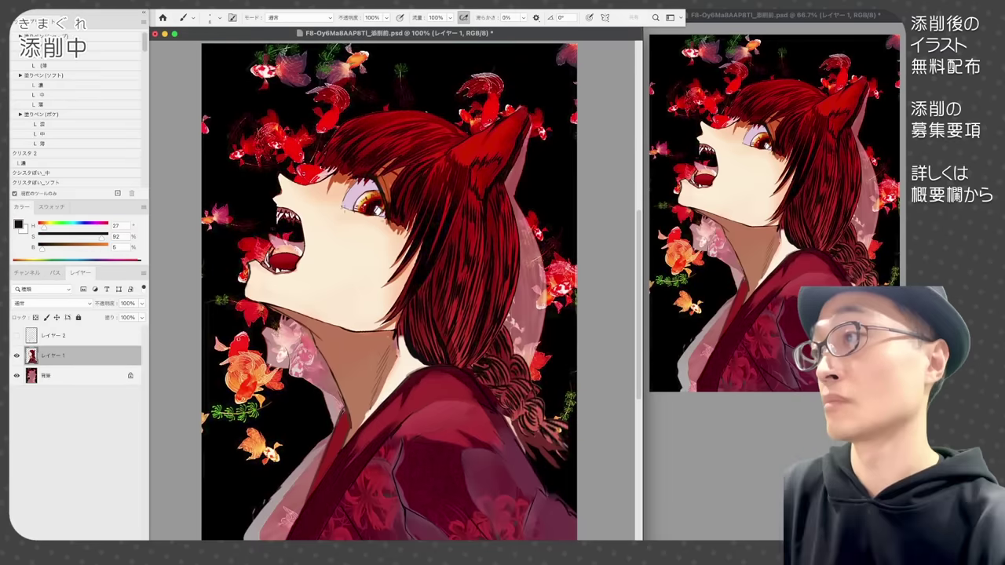
# - Refine the near eye's inner corner and surrounding skin, and compare the figure with its earlier saved version
pyautogui.keyDown('alt'); pyautogui.click(361, 206); pyautogui.keyUp('alt')
pyautogui.keyDown('super'); pyautogui.click(361, 190); pyautogui.keyUp('super')
pyautogui.moveTo(323, 216)
pyautogui.mouseDown()
pyautogui.moveTo(316, 225)
pyautogui.moveTo(388, 244)
pyautogui.moveTo(391, 263)
pyautogui.mouseUp()
pyautogui.keyDown('alt'); pyautogui.click(342, 164); pyautogui.keyUp('alt')
pyautogui.keyDown('alt'); pyautogui.click(346, 161); pyautogui.keyUp('alt')
pyautogui.keyDown('alt'); pyautogui.click(357, 246); pyautogui.keyUp('alt')
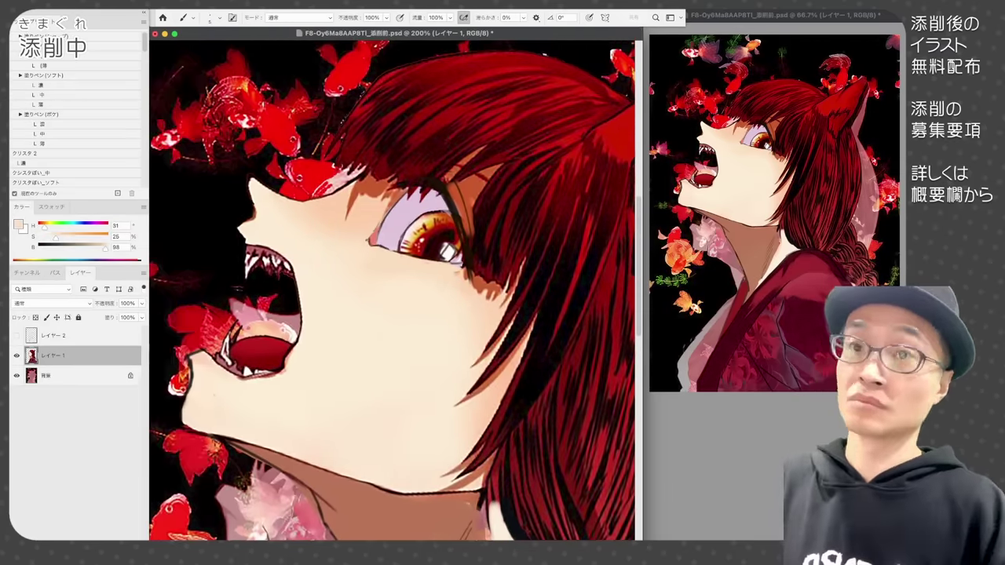
pyautogui.click(17, 356)
pyautogui.click(17, 355)
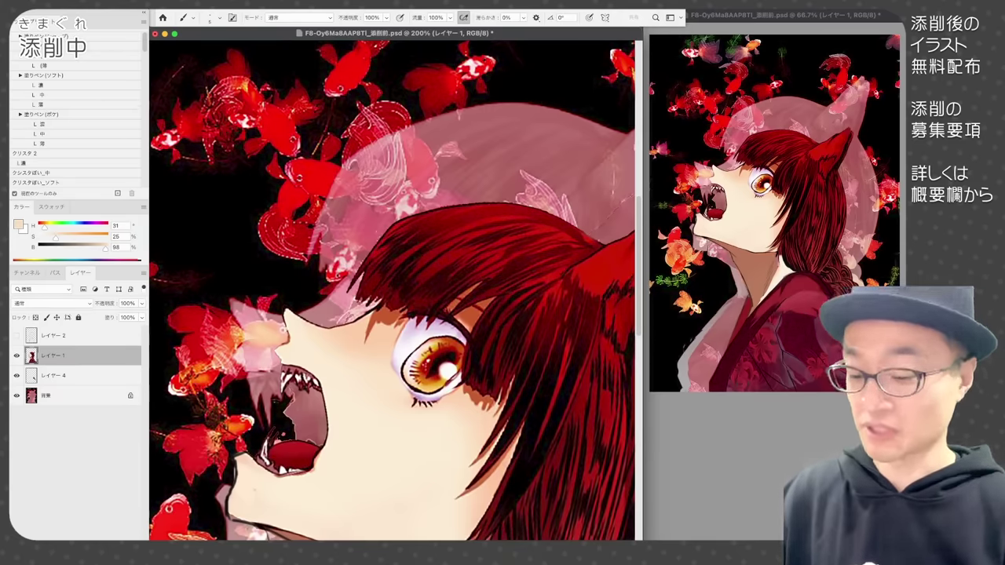
pyautogui.press('F12')
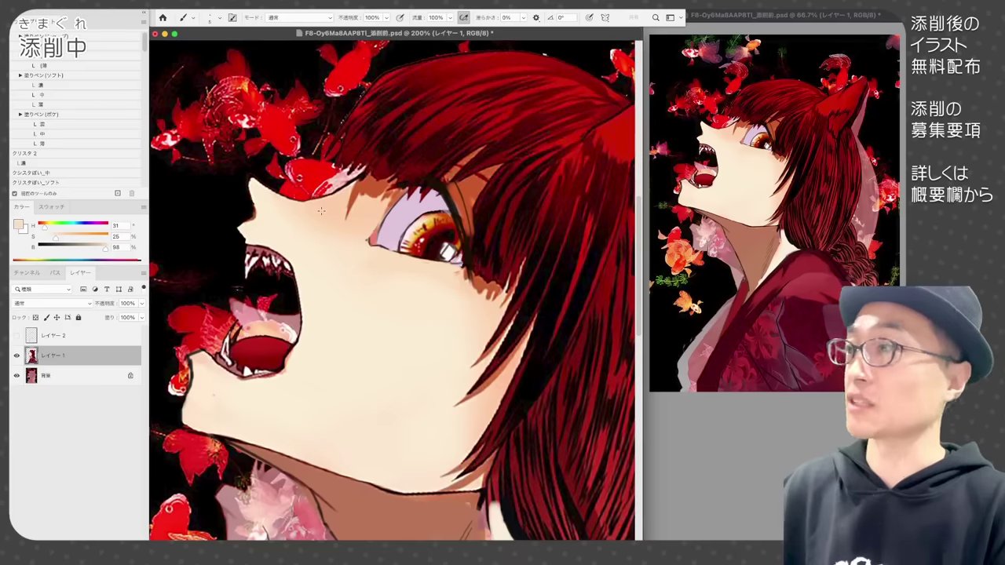
# - Paint the far eye as a narrow sliver behind the nose bridge, just below the fringe
pyautogui.keyDown('alt'); pyautogui.click(395, 226); pyautogui.keyUp('alt')
pyautogui.moveTo(357, 177)
pyautogui.mouseDown()
pyautogui.moveTo(330, 201)
pyautogui.moveTo(338, 204)
pyautogui.mouseUp()
pyautogui.keyDown('alt'); pyautogui.click(434, 66); pyautogui.keyUp('alt')
pyautogui.moveTo(364, 172)
pyautogui.mouseDown()
pyautogui.moveTo(342, 199)
pyautogui.moveTo(352, 182)
pyautogui.moveTo(345, 187)
pyautogui.mouseUp()
pyautogui.keyDown('alt'); pyautogui.click(446, 217); pyautogui.keyUp('alt')
pyautogui.keyDown('alt'); pyautogui.click(434, 245); pyautogui.keyUp('alt')
pyautogui.keyDown('alt'); pyautogui.click(418, 179); pyautogui.keyUp('alt')
pyautogui.keyDown('alt'); pyautogui.click(363, 174); pyautogui.keyUp('alt')
pyautogui.keyDown('alt'); pyautogui.click(343, 185); pyautogui.keyUp('alt')
# - Retouch the edges around the far eye and the neighbouring fringe with sampled colours
pyautogui.press('super+minus')
pyautogui.keyDown('alt'); pyautogui.click(381, 240); pyautogui.keyUp('alt')
pyautogui.moveTo(384, 239); pyautogui.dragTo(363, 258)
pyautogui.keyDown('alt'); pyautogui.click(373, 243); pyautogui.keyUp('alt')
pyautogui.keyDown('alt'); pyautogui.click(363, 246); pyautogui.keyUp('alt')
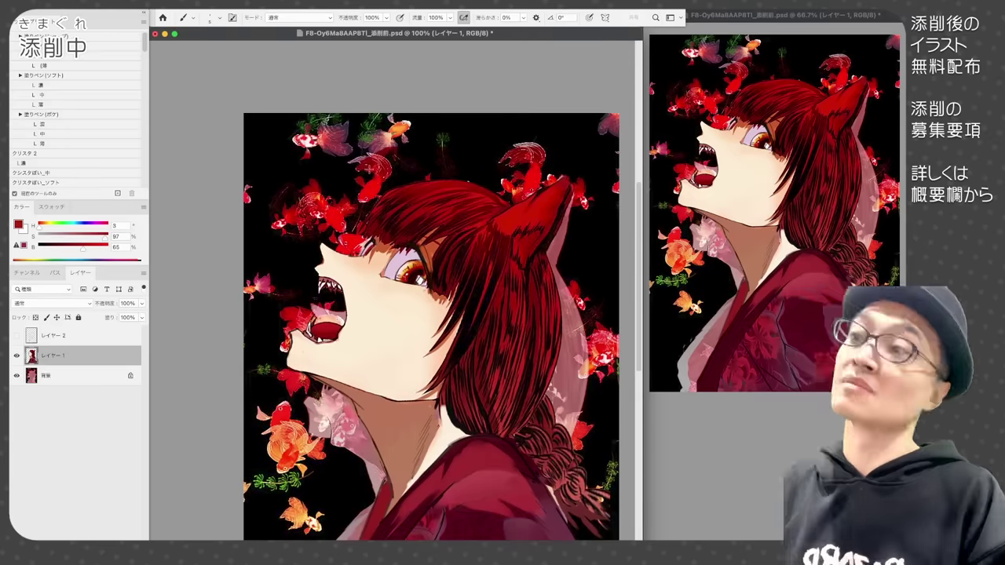
# - Refine the white and iris of the far eye with colours sampled from the near eye
pyautogui.press('super+plus')
pyautogui.keyDown('alt'); pyautogui.click(358, 172); pyautogui.keyUp('alt')
pyautogui.moveTo(353, 172)
pyautogui.mouseDown()
pyautogui.moveTo(330, 189)
pyautogui.moveTo(333, 206)
pyautogui.moveTo(355, 187)
pyautogui.mouseUp()
pyautogui.keyDown('alt'); pyautogui.click(419, 232); pyautogui.keyUp('alt')
pyautogui.keyDown('alt'); pyautogui.click(355, 179); pyautogui.keyUp('alt')
pyautogui.keyDown('alt'); pyautogui.click(344, 185); pyautogui.keyUp('alt')
pyautogui.keyDown('alt'); pyautogui.click(355, 178); pyautogui.keyUp('alt')
# - Strengthen the dark lash line and iris details of the far eye
pyautogui.press('super+minus')
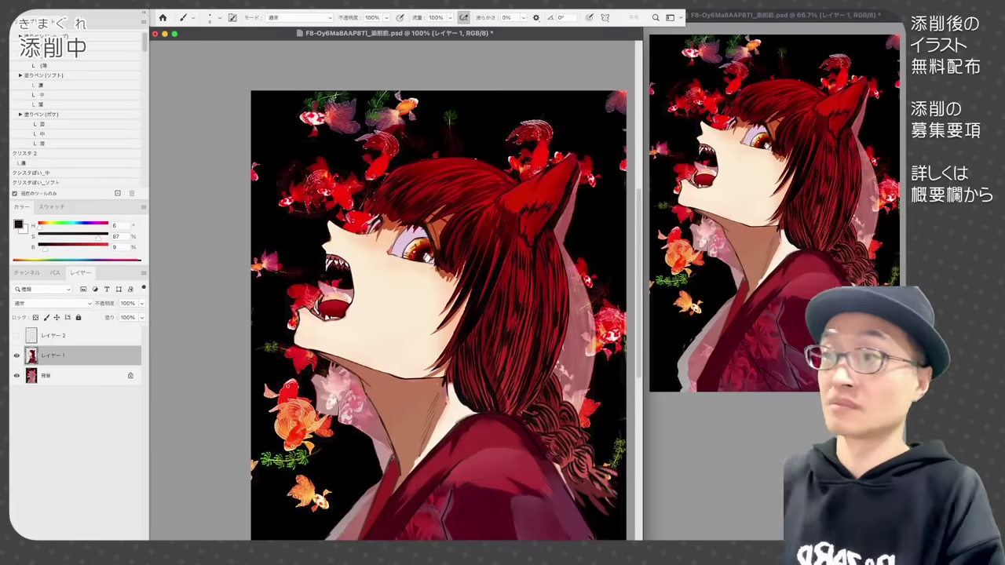
pyautogui.press('super+plus')
pyautogui.keyDown('alt'); pyautogui.click(358, 145); pyautogui.keyUp('alt')
pyautogui.keyDown('alt'); pyautogui.click(347, 156); pyautogui.keyUp('alt')
pyautogui.moveTo(361, 138); pyautogui.dragTo(348, 160)
pyautogui.keyDown('alt'); pyautogui.click(360, 145); pyautogui.keyUp('alt')
pyautogui.keyDown('alt'); pyautogui.click(345, 157); pyautogui.keyUp('alt')
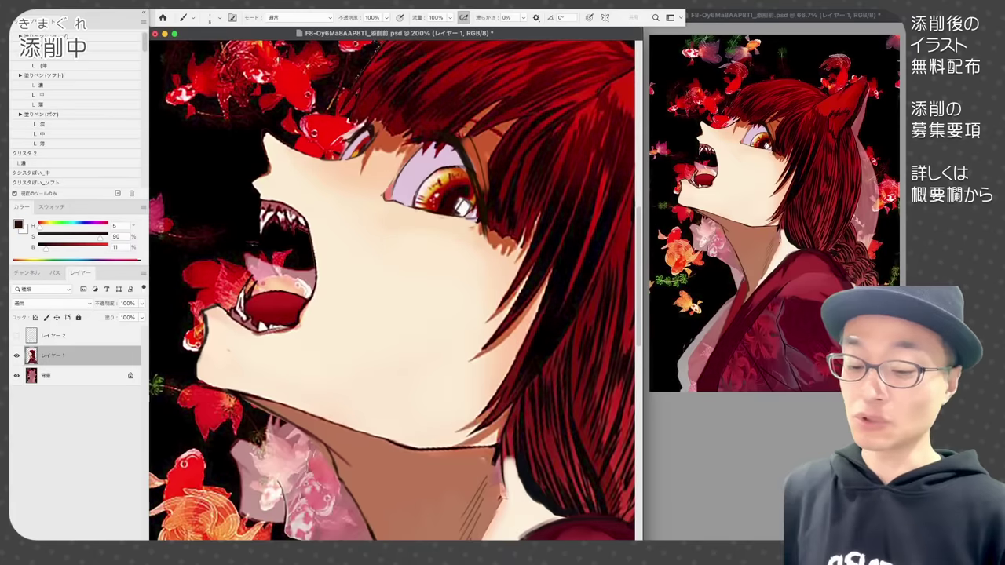
# - Compare the face with and without the far eye, and examine the face close up
pyautogui.press('super+z')
pyautogui.press('super+shift+z')
pyautogui.press('super+z')
pyautogui.press('super+shift+z')
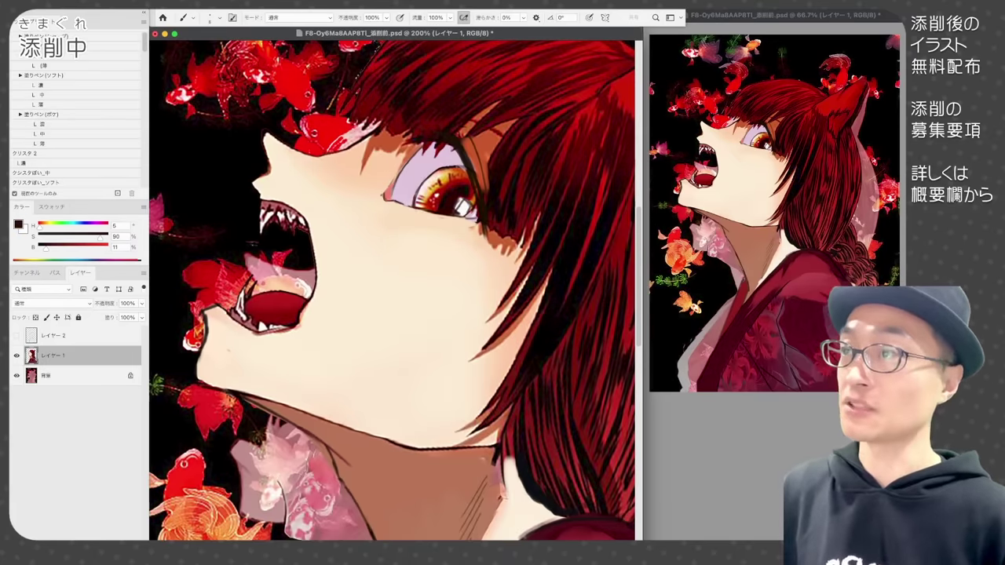
pyautogui.press('super+z')
pyautogui.press('super+shift+z')
pyautogui.press('super+z')
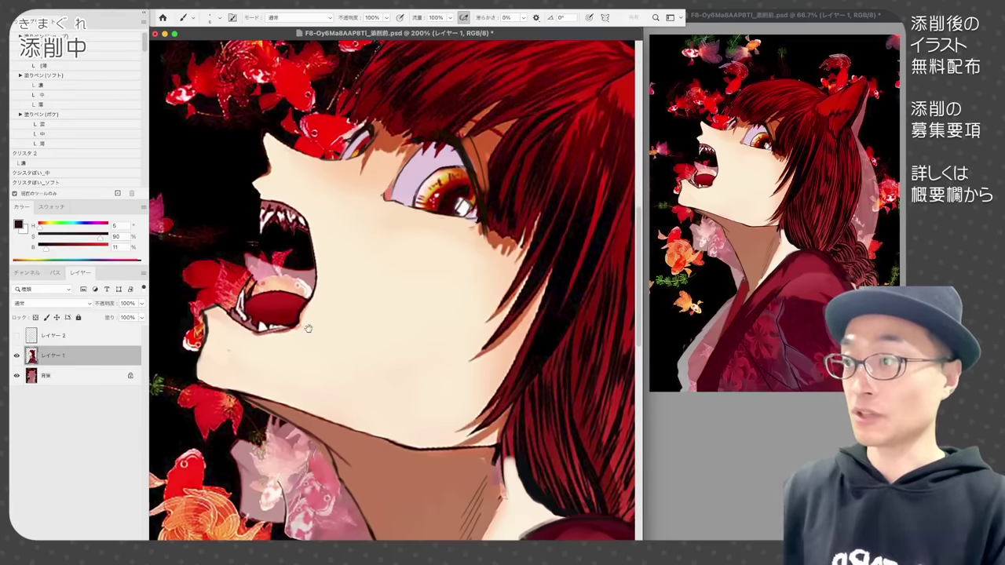
pyautogui.moveTo(308, 329); pyautogui.dragTo(327, 358)
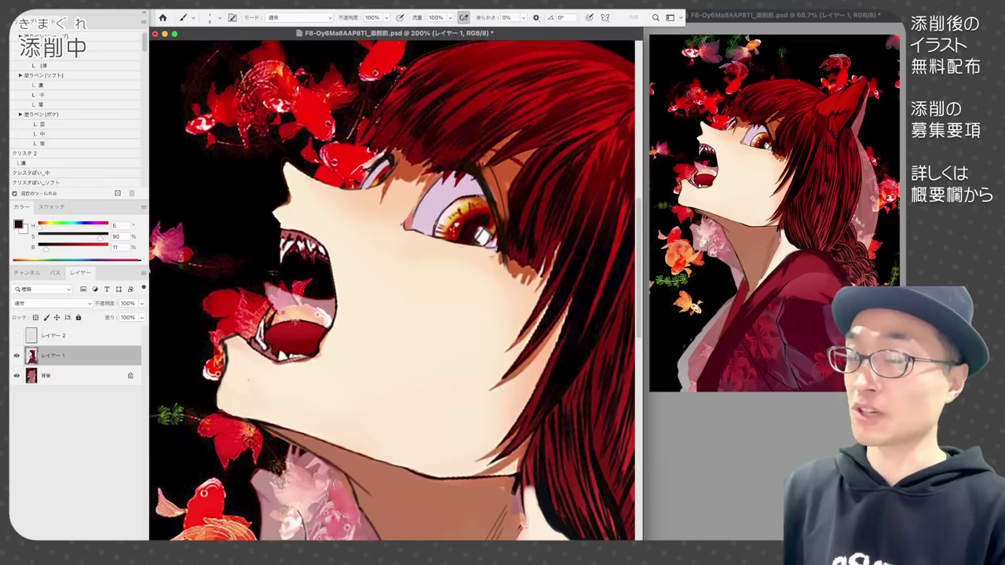
pyautogui.moveTo(292, 302); pyautogui.dragTo(308, 338)
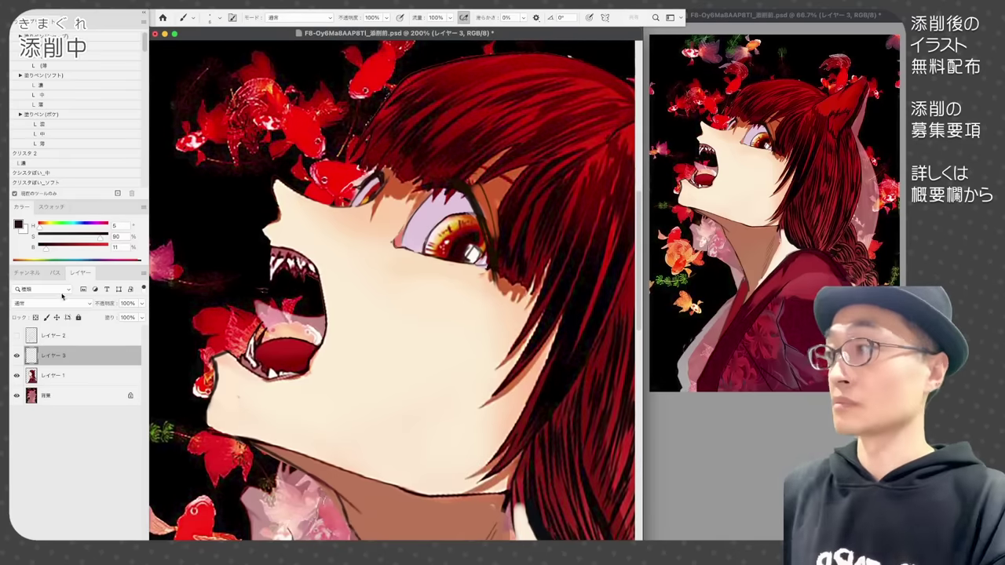
# - Paint a jagged Multiply shadow on レイヤー 3 across both eyes beneath the fringe, and trim its edges with the Eraser
pyautogui.keyDown('alt'); pyautogui.click(407, 231); pyautogui.keyUp('alt')
pyautogui.moveTo(377, 180); pyautogui.dragTo(471, 235)
pyautogui.moveTo(385, 220)
pyautogui.mouseDown()
pyautogui.moveTo(412, 269)
pyautogui.moveTo(550, 359)
pyautogui.moveTo(555, 318)
pyautogui.mouseUp()
pyautogui.press('e')
pyautogui.moveTo(448, 280)
pyautogui.mouseDown()
pyautogui.moveTo(515, 346)
pyautogui.moveTo(407, 291)
pyautogui.mouseUp()
# - Clip the shadow layer to the figure layer and extend the shadow over the neck under the jaw
pyautogui.press('super+minus')
pyautogui.press('super+alt+g')
pyautogui.press('b')
pyautogui.moveTo(328, 319)
pyautogui.mouseDown()
pyautogui.moveTo(380, 349)
pyautogui.moveTo(424, 345)
pyautogui.moveTo(395, 395)
pyautogui.mouseUp()
pyautogui.press('super+plus')
# - Repaint the skin between the eyes and the area beside the near eye on the figure layer
pyautogui.click(53, 376)
pyautogui.click(16, 356)
pyautogui.keyDown('alt'); pyautogui.click(351, 209); pyautogui.keyUp('alt')
pyautogui.click(17, 356)
pyautogui.moveTo(336, 201)
pyautogui.mouseDown()
pyautogui.moveTo(367, 182)
pyautogui.moveTo(366, 218)
pyautogui.mouseUp()
pyautogui.keyDown('alt'); pyautogui.click(445, 186); pyautogui.keyUp('alt')
pyautogui.moveTo(441, 180)
pyautogui.mouseDown()
pyautogui.moveTo(455, 229)
pyautogui.moveTo(421, 251)
pyautogui.moveTo(432, 258)
pyautogui.mouseUp()
# - Finish the fringe shadow's edges and merge the shadow layer into the figure layer
pyautogui.press('e')
pyautogui.click(61, 355)
pyautogui.press('super+e')
pyautogui.press('b')
pyautogui.press('super+z')
pyautogui.press('e')
pyautogui.press('b')
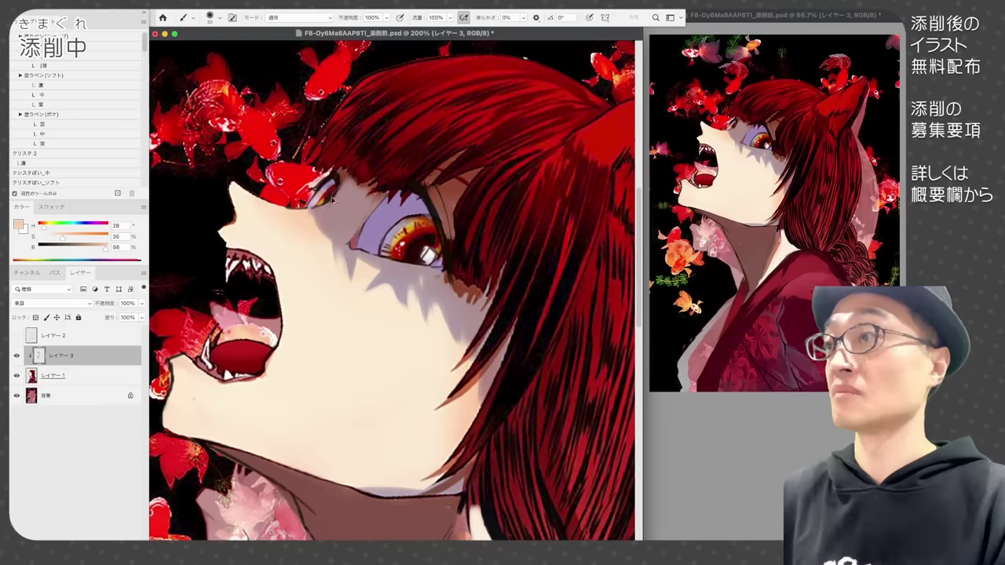
pyautogui.press('super+e')
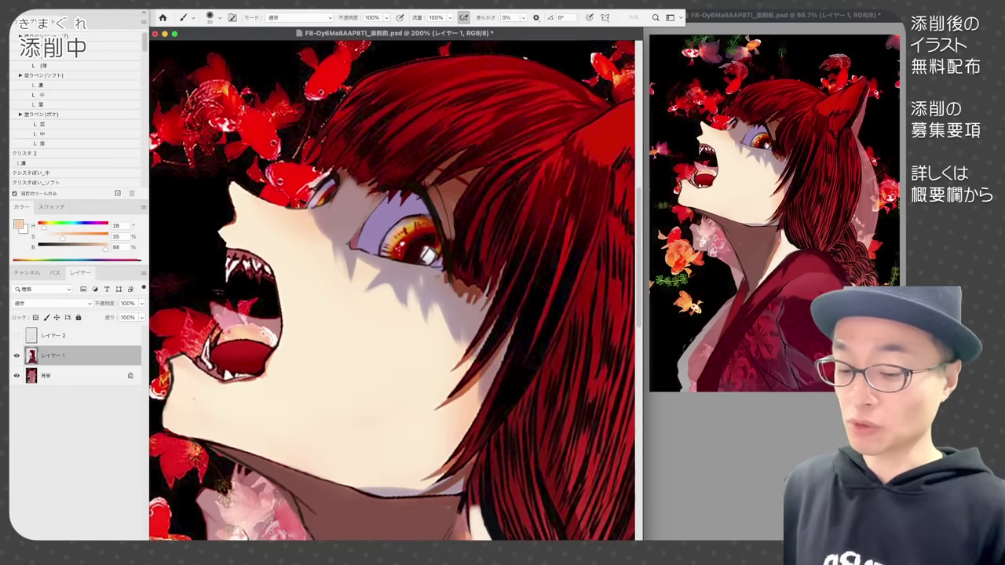
# - Paint orange-red streaks over the near eye's iris on a new layer
pyautogui.press('super+shift+alt+n')
pyautogui.keyDown('alt'); pyautogui.click(402, 250); pyautogui.keyUp('alt')
pyautogui.moveTo(397, 236)
pyautogui.mouseDown()
pyautogui.moveTo(432, 223)
pyautogui.moveTo(405, 221)
pyautogui.moveTo(416, 221)
pyautogui.moveTo(408, 248)
pyautogui.moveTo(432, 247)
pyautogui.mouseUp()
pyautogui.keyDown('alt'); pyautogui.click(402, 236); pyautogui.keyUp('alt')
pyautogui.keyDown('alt'); pyautogui.click(410, 228); pyautogui.keyUp('alt')
pyautogui.keyDown('alt'); pyautogui.click(433, 232); pyautogui.keyUp('alt')
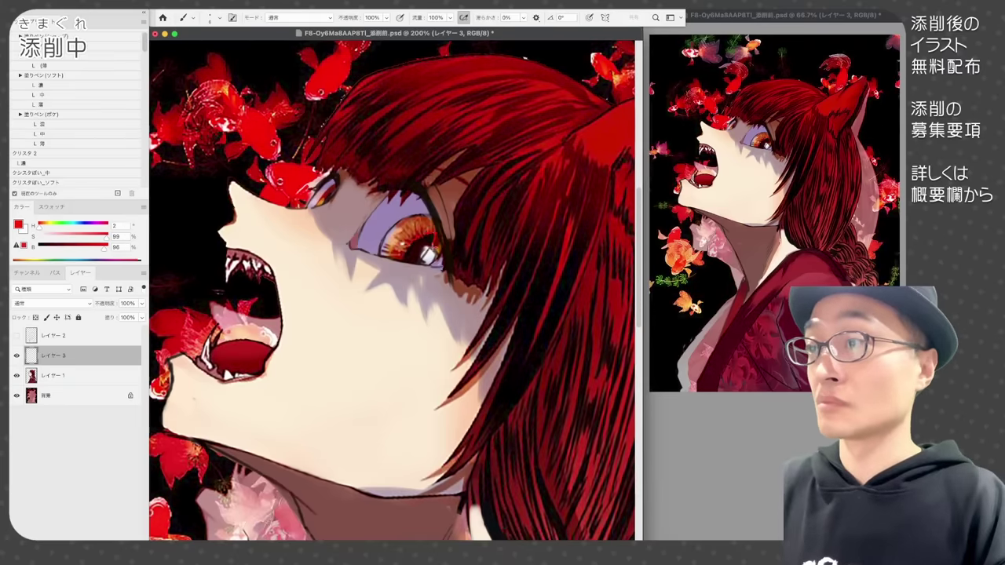
# - Add an orange glow to the irises of both eyes on a new Hard Light layer
pyautogui.press('super+shift+alt+n')
pyautogui.hotkey('shift', 'alt', 'h')
pyautogui.moveTo(102, 237); pyautogui.dragTo(73, 238)
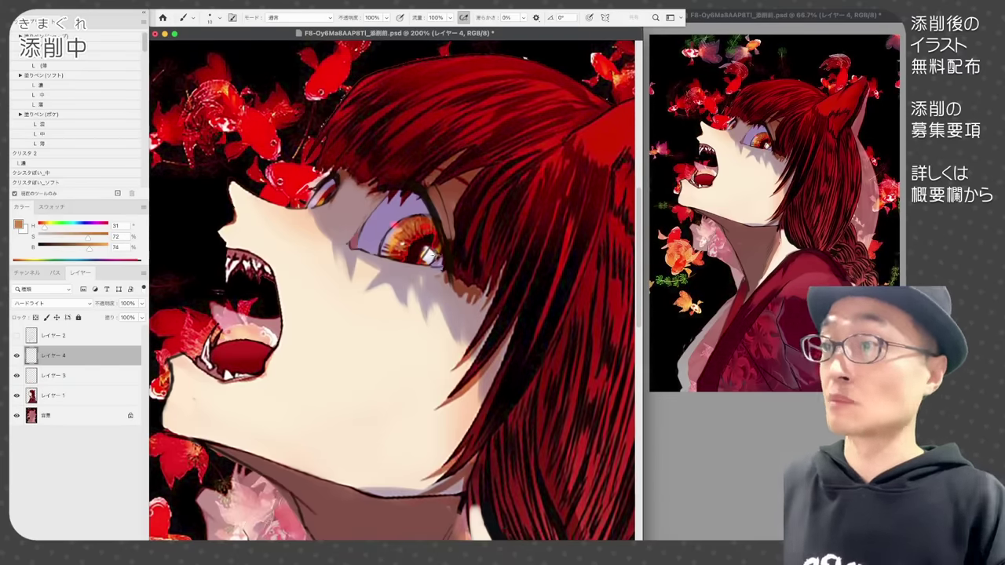
pyautogui.keyDown('alt'); pyautogui.click(330, 189); pyautogui.keyUp('alt')
pyautogui.moveTo(329, 189); pyautogui.dragTo(326, 200)
# - Paint vivid colour accents into the near eye's iris on another new Hard Light layer
pyautogui.press('super+shift+alt+n')
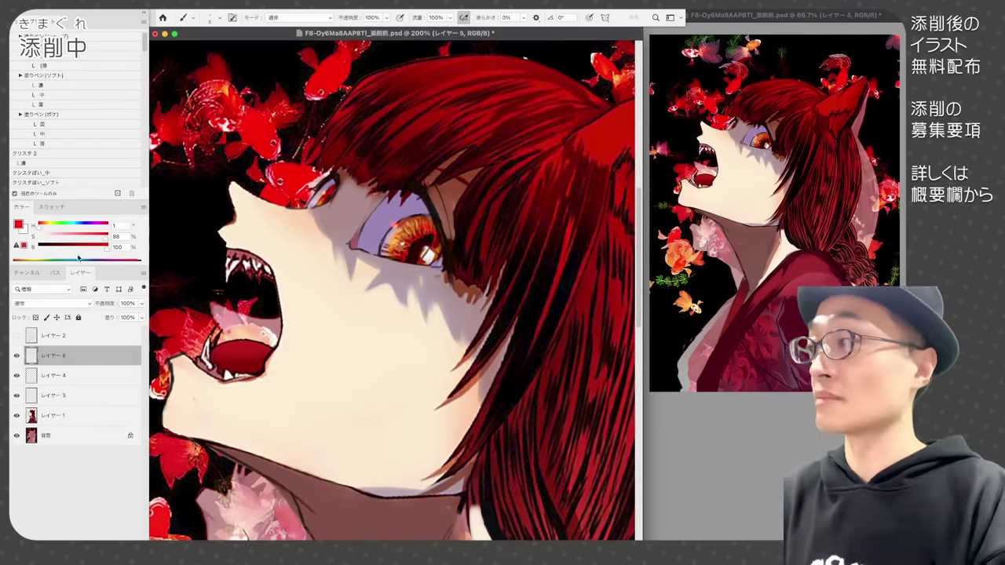
pyautogui.hotkey('shift', 'alt', 'h')
pyautogui.click(62, 225)
pyautogui.moveTo(96, 247); pyautogui.dragTo(103, 248)
pyautogui.moveTo(405, 235)
pyautogui.mouseDown()
pyautogui.moveTo(418, 242)
pyautogui.moveTo(410, 257)
pyautogui.moveTo(419, 256)
pyautogui.mouseUp()
pyautogui.keyDown('alt'); pyautogui.click(329, 199); pyautogui.keyUp('alt')
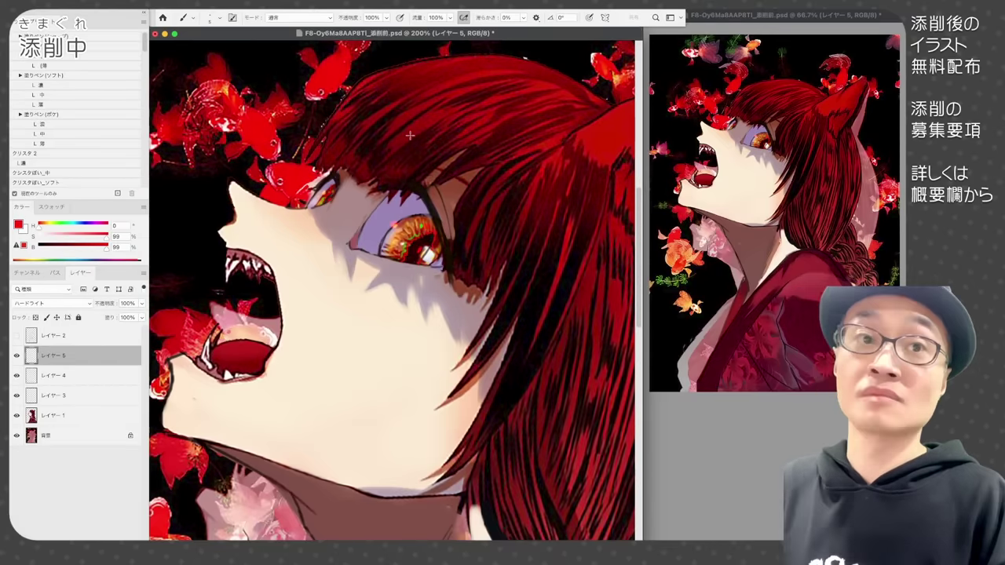
# - Shade the whites of both eyes with a pale bluish grey on a new Multiply layer
pyautogui.keyDown('alt'); pyautogui.click(395, 206); pyautogui.keyUp('alt')
pyautogui.moveTo(391, 201)
pyautogui.mouseDown()
pyautogui.moveTo(398, 211)
pyautogui.moveTo(369, 234)
pyautogui.moveTo(382, 229)
pyautogui.mouseUp()
pyautogui.press('super+shift+alt+n')
pyautogui.hotkey('shift', 'alt', 'm')
pyautogui.press('[')
pyautogui.press('[')
pyautogui.press('[')
pyautogui.moveTo(328, 187); pyautogui.dragTo(315, 202)
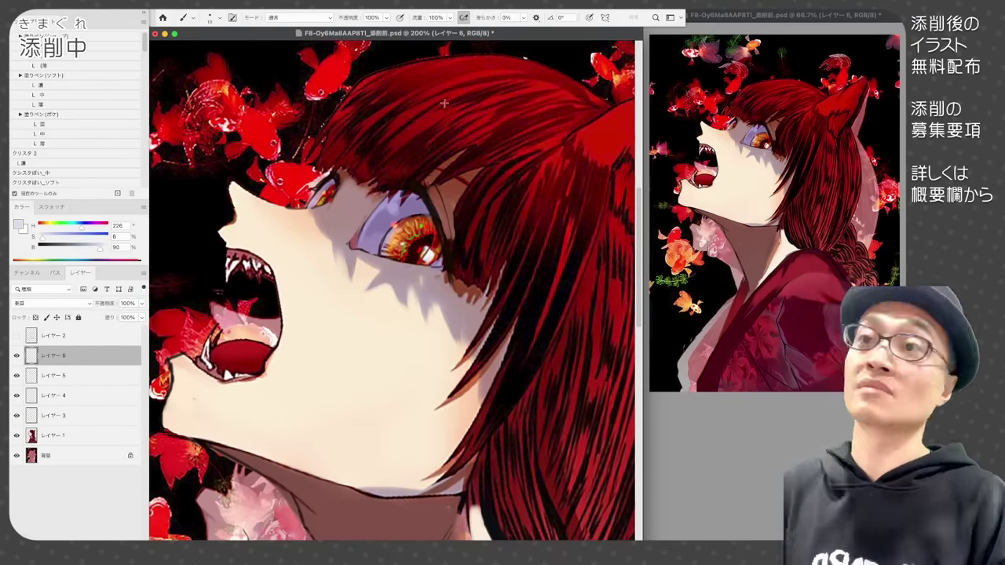
pyautogui.moveTo(99, 248); pyautogui.dragTo(91, 248)
pyautogui.press(']')
pyautogui.press(']')
pyautogui.moveTo(385, 206); pyautogui.dragTo(420, 196)
# - Tint the inner corners of both eyes with a warm beige on a new Soft Light layer
pyautogui.press('[')
pyautogui.press('[')
pyautogui.press('super+shift+alt+n')
pyautogui.hotkey('shift', 'alt', 'h')
pyautogui.keyDown('alt'); pyautogui.click(368, 271); pyautogui.keyUp('alt')
pyautogui.moveTo(382, 235); pyautogui.dragTo(358, 249)
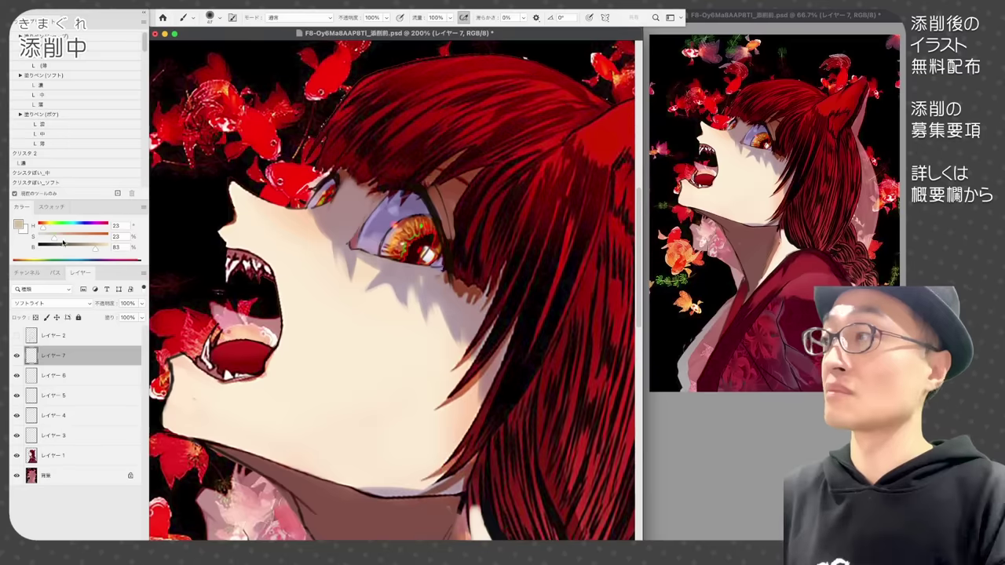
pyautogui.moveTo(325, 202); pyautogui.dragTo(309, 210)
# - Add dark contour strokes around the irises of both eyes on a new normal layer
pyautogui.press('super+shift+alt+n')
pyautogui.keyDown('alt'); pyautogui.click(501, 178); pyautogui.keyUp('alt')
pyautogui.moveTo(402, 217)
pyautogui.mouseDown()
pyautogui.moveTo(426, 210)
pyautogui.moveTo(392, 254)
pyautogui.mouseUp()
pyautogui.moveTo(420, 211); pyautogui.dragTo(428, 219)
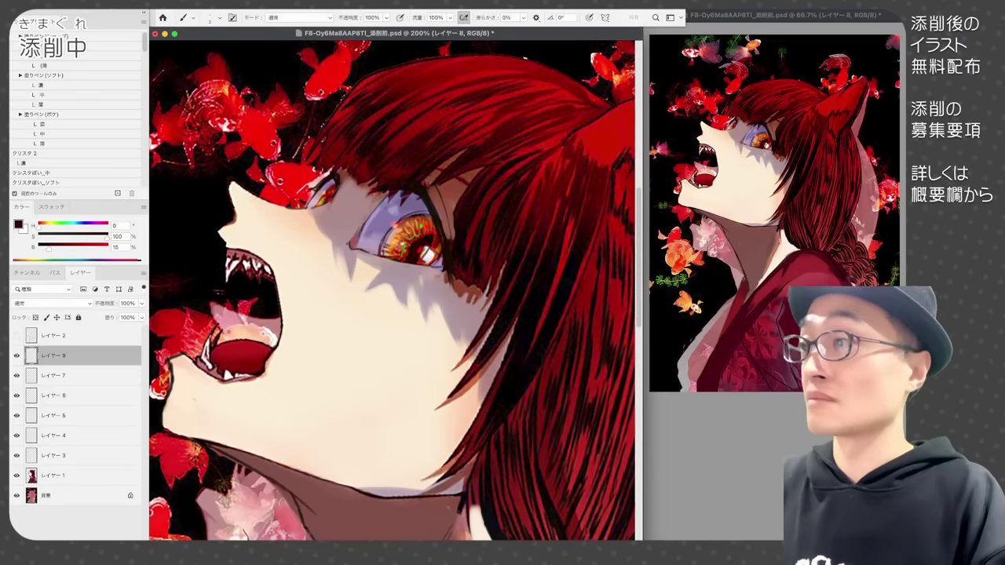
pyautogui.moveTo(320, 197); pyautogui.dragTo(316, 209)
pyautogui.moveTo(334, 187); pyautogui.dragTo(339, 195)
# - Darken the near eye's upper lid line and compare it with the saved version
pyautogui.keyDown('alt'); pyautogui.click(438, 188); pyautogui.keyUp('alt')
pyautogui.moveTo(434, 172); pyautogui.dragTo(457, 164)
pyautogui.press('F12')
pyautogui.press('super+z')
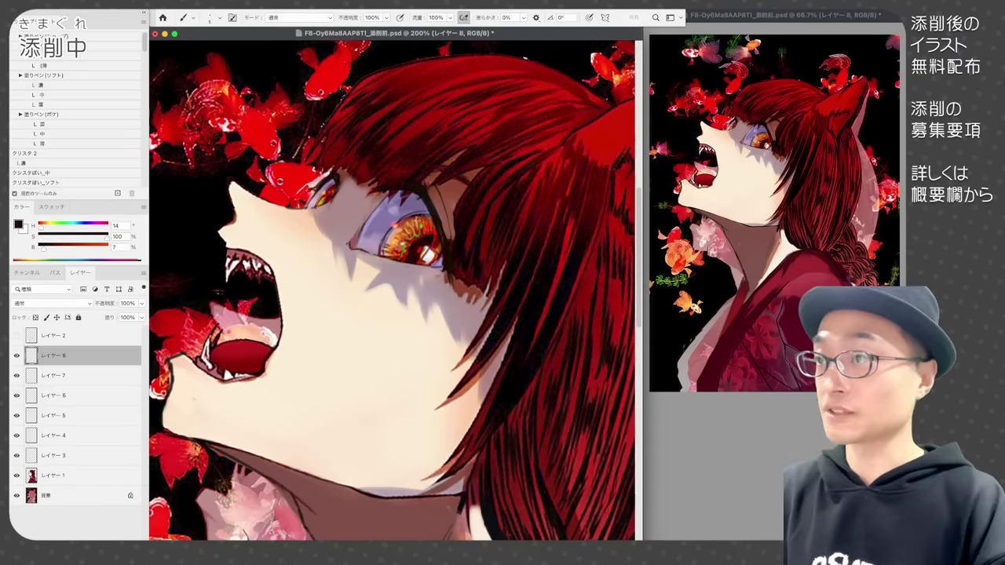
# - Paint near-black lashes on the upper lids of both eyes and along the near eye's lower lid
pyautogui.keyDown('super'); pyautogui.click(414, 253); pyautogui.keyUp('super')
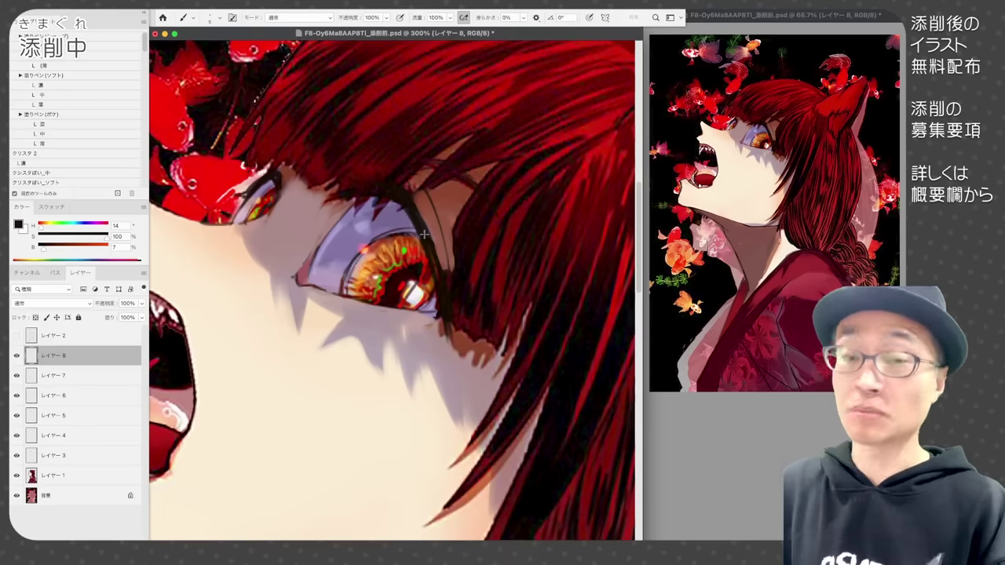
pyautogui.press('super+minus')
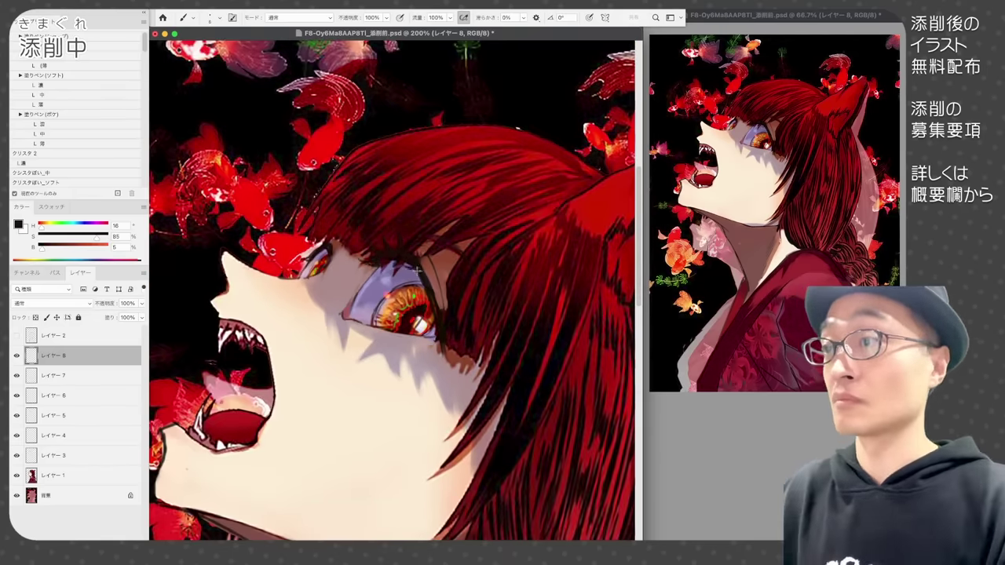
pyautogui.keyDown('alt'); pyautogui.click(440, 211); pyautogui.keyUp('alt')
pyautogui.moveTo(419, 258)
pyautogui.mouseDown()
pyautogui.moveTo(400, 234)
pyautogui.moveTo(305, 251)
pyautogui.mouseUp()
pyautogui.keyDown('alt'); pyautogui.click(435, 208); pyautogui.keyUp('alt')
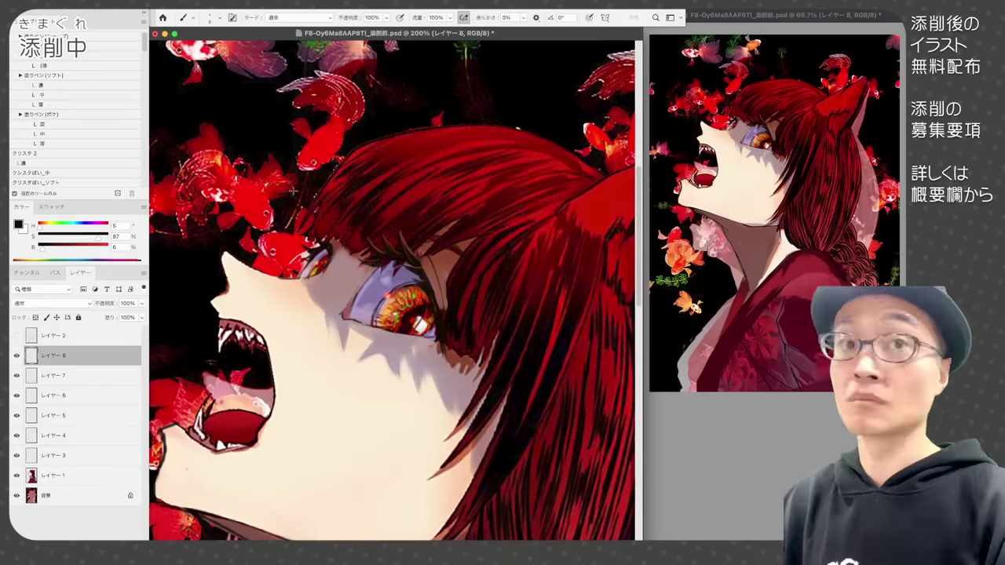
pyautogui.keyDown('alt'); pyautogui.click(327, 241); pyautogui.keyUp('alt')
pyautogui.keyDown('alt'); pyautogui.click(317, 235); pyautogui.keyUp('alt')
pyautogui.keyDown('alt'); pyautogui.click(427, 281); pyautogui.keyUp('alt')
pyautogui.moveTo(353, 326)
pyautogui.mouseDown()
pyautogui.moveTo(391, 310)
pyautogui.moveTo(469, 324)
pyautogui.mouseUp()
# - Tint the skin below the near eye pale pink on a new Multiply layer and save the file
pyautogui.keyDown('alt'); pyautogui.click(460, 321); pyautogui.keyUp('alt')
pyautogui.press('super+alt+shift+n')
pyautogui.hotkey('alt', 'shift', 'm')
pyautogui.keyDown('alt'); pyautogui.click(457, 323); pyautogui.keyUp('alt')
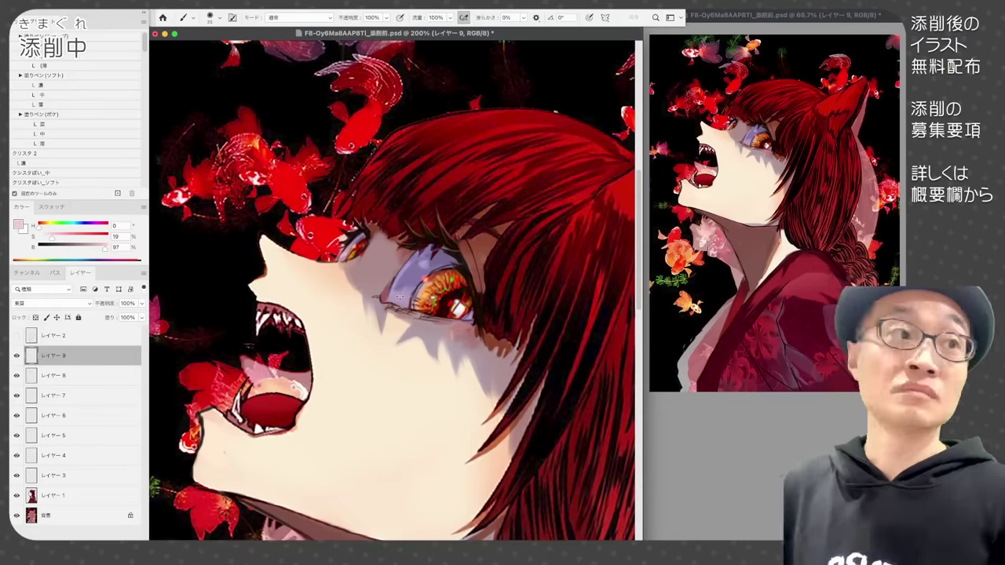
pyautogui.moveTo(401, 262); pyautogui.dragTo(377, 193)
pyautogui.press('super+s')
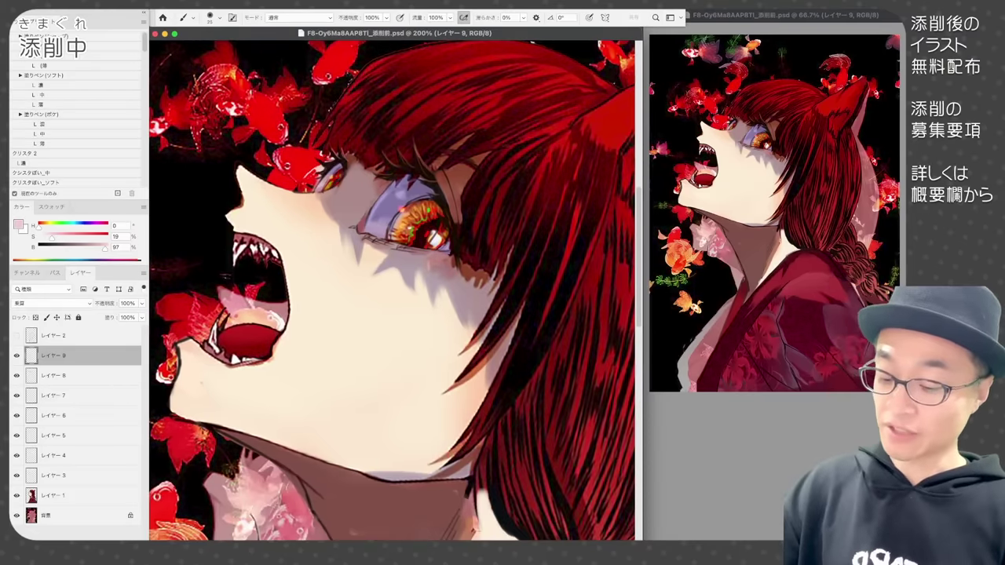
# - Compare the eyes with and without the new lashes by stepping back and forth through the history
pyautogui.press('super+e')
pyautogui.press('super+z')
pyautogui.press('super+shift+z')
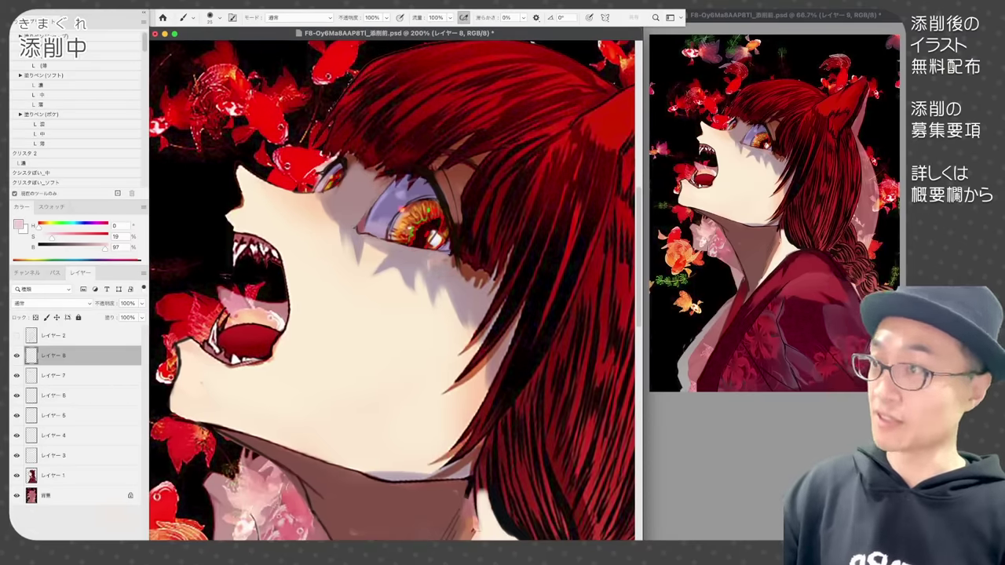
pyautogui.press('super+z')
pyautogui.press('super+shift+z')
pyautogui.press('super+z')
pyautogui.press('super+shift+z')
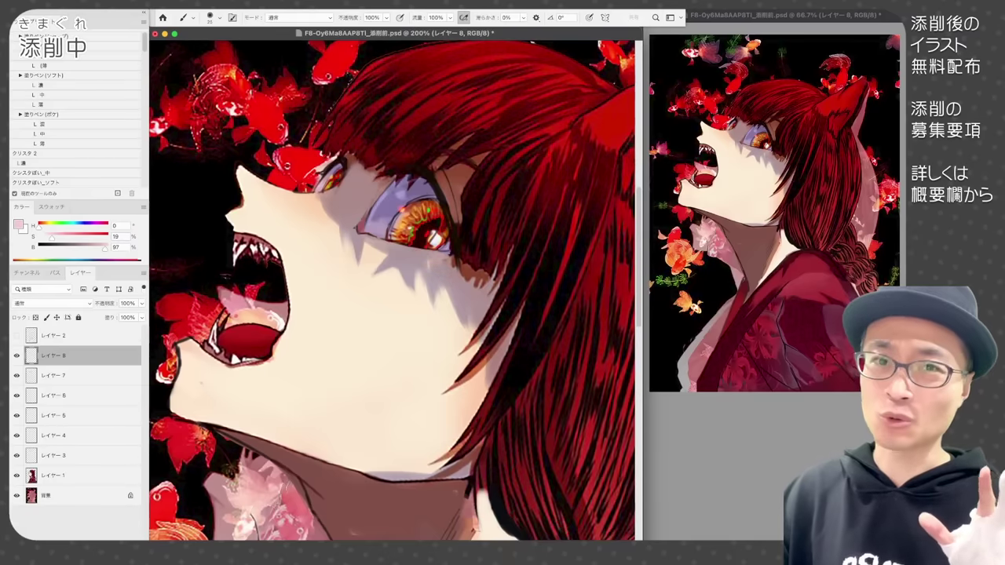
pyautogui.press('super+z')
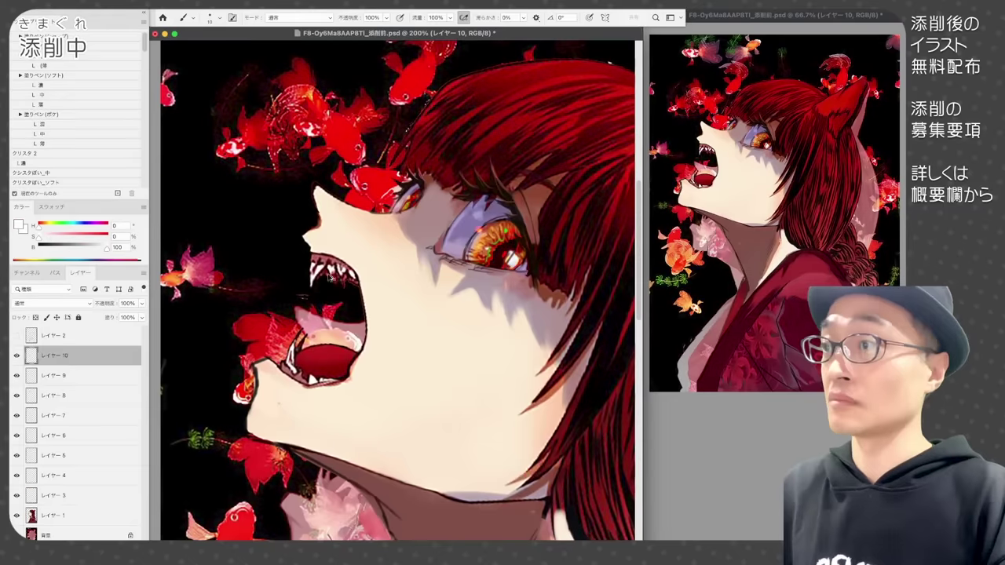
# - Merge the eye detail layers into the figure layer and start repainting the upper teeth
pyautogui.keyDown('shift'); pyautogui.click(54, 516); pyautogui.keyUp('shift')
pyautogui.press('super+e')
pyautogui.moveTo(329, 260)
pyautogui.mouseDown()
pyautogui.moveTo(330, 286)
pyautogui.moveTo(312, 287)
pyautogui.moveTo(332, 266)
pyautogui.mouseUp()
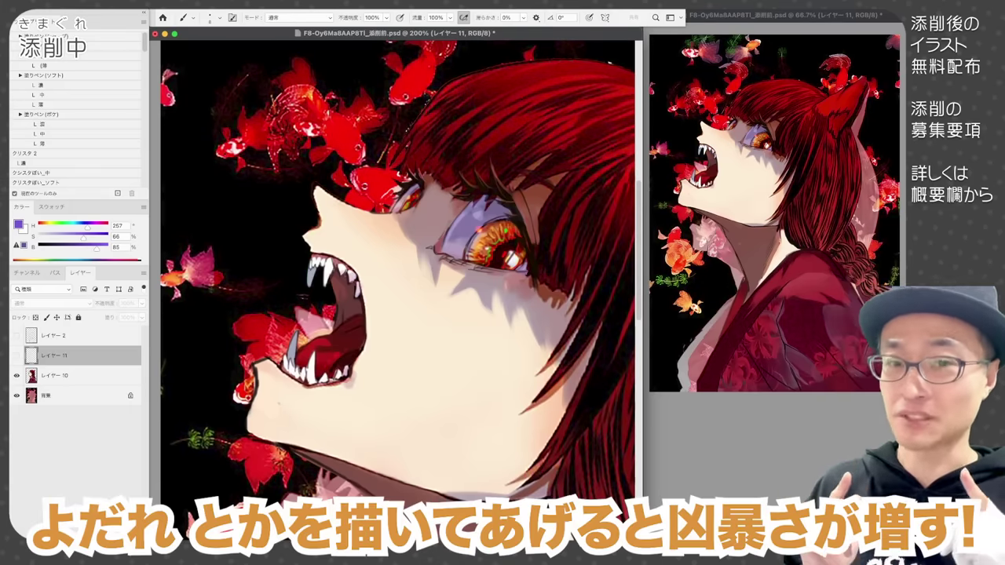
# - Paint whitish drool strands and wet highlights in the open mouth on a new layer
pyautogui.press('super+alt+shift+n')
pyautogui.keyDown('alt'); pyautogui.click(312, 275); pyautogui.keyUp('alt')
pyautogui.moveTo(305, 274)
pyautogui.mouseDown()
pyautogui.moveTo(290, 281)
pyautogui.moveTo(305, 312)
pyautogui.mouseUp()
pyautogui.moveTo(269, 300); pyautogui.dragTo(279, 337)
pyautogui.keyDown('alt'); pyautogui.click(342, 271); pyautogui.keyUp('alt')
pyautogui.moveTo(347, 328); pyautogui.dragTo(333, 349)
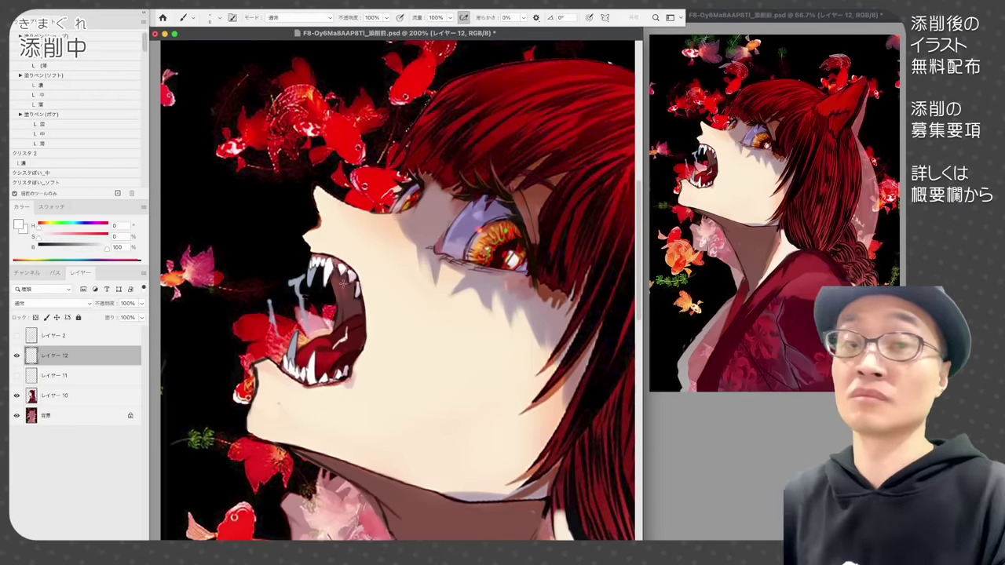
pyautogui.click(342, 286)
pyautogui.click(337, 298)
# - Insert a white-filled layer between the figure and the background and lower its opacity
pyautogui.click(55, 419)
pyautogui.press('super+alt+shift+n')
pyautogui.hotkey('alt', 'BackSpace')
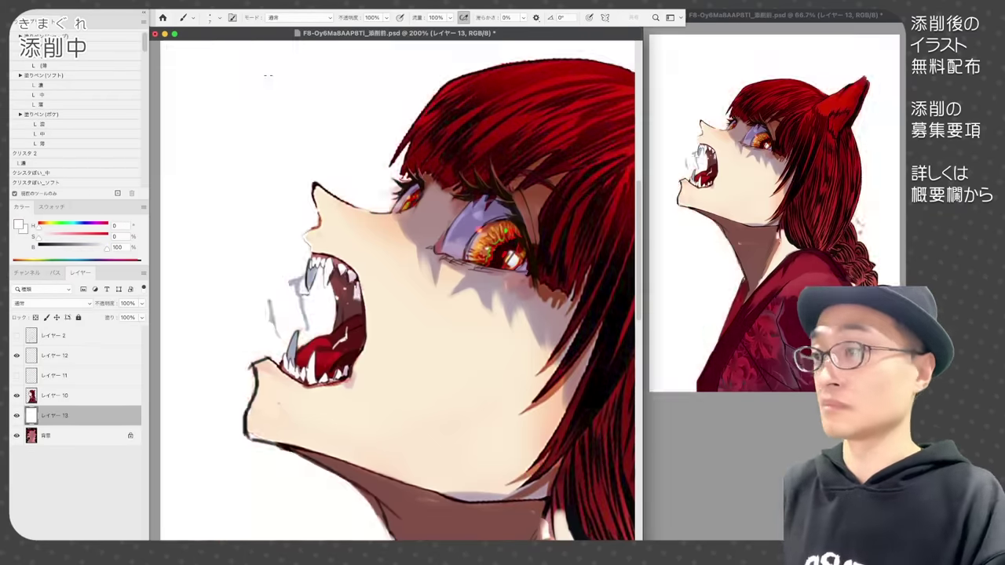
pyautogui.moveTo(104, 303); pyautogui.dragTo(95, 304)
# - Define the drool strands with dark brown lines on the drool layer, and hide the white backing layer
pyautogui.click(55, 356)
pyautogui.keyDown('alt'); pyautogui.click(343, 271); pyautogui.keyUp('alt')
pyautogui.moveTo(305, 274)
pyautogui.mouseDown()
pyautogui.moveTo(288, 282)
pyautogui.moveTo(300, 309)
pyautogui.mouseUp()
pyautogui.moveTo(301, 304); pyautogui.dragTo(308, 331)
pyautogui.moveTo(301, 284); pyautogui.dragTo(303, 303)
pyautogui.moveTo(269, 301); pyautogui.dragTo(274, 322)
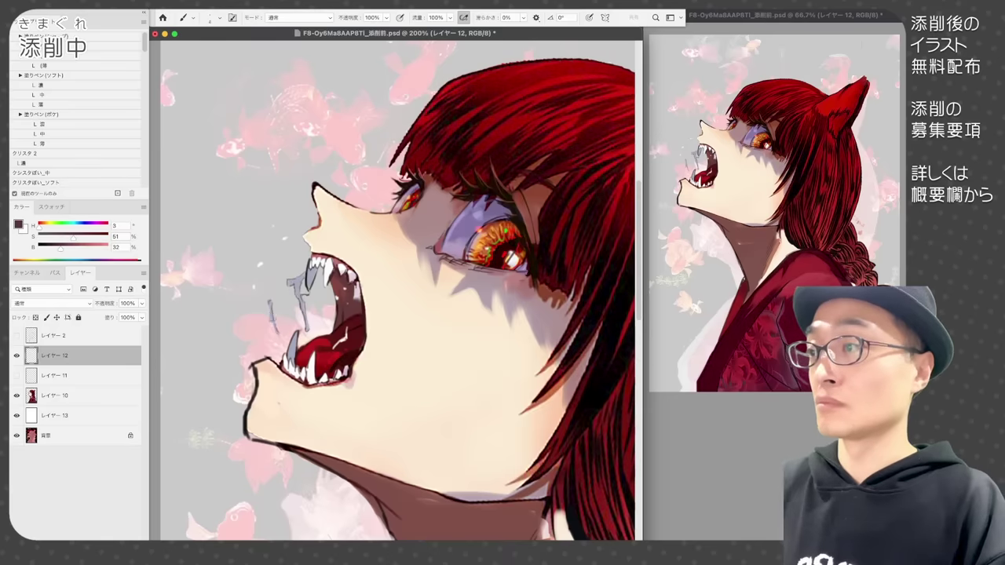
pyautogui.click(55, 395)
pyautogui.click(16, 415)
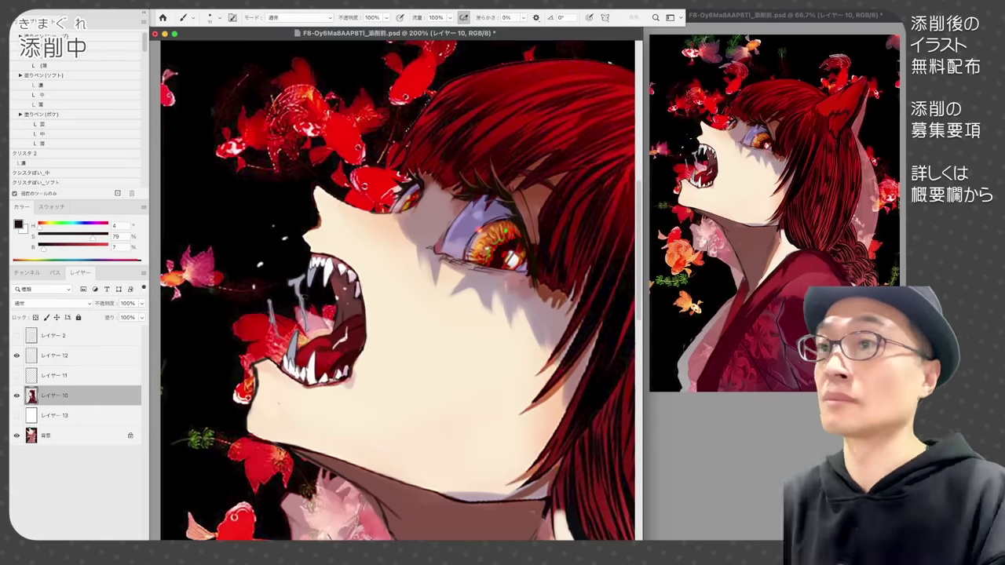
# - Compare the mouth with and without the drool by reverting, undoing and redoing
pyautogui.press('F12')
pyautogui.press('super+z')
pyautogui.press('F12')
pyautogui.press('super+z')
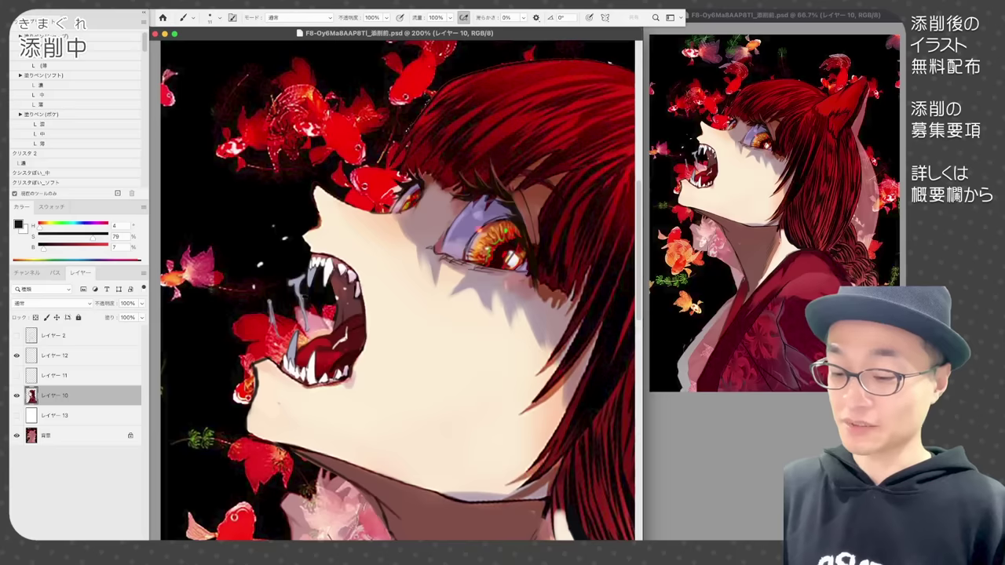
pyautogui.press('super+z')
pyautogui.press('super+z')
pyautogui.press('super+z')
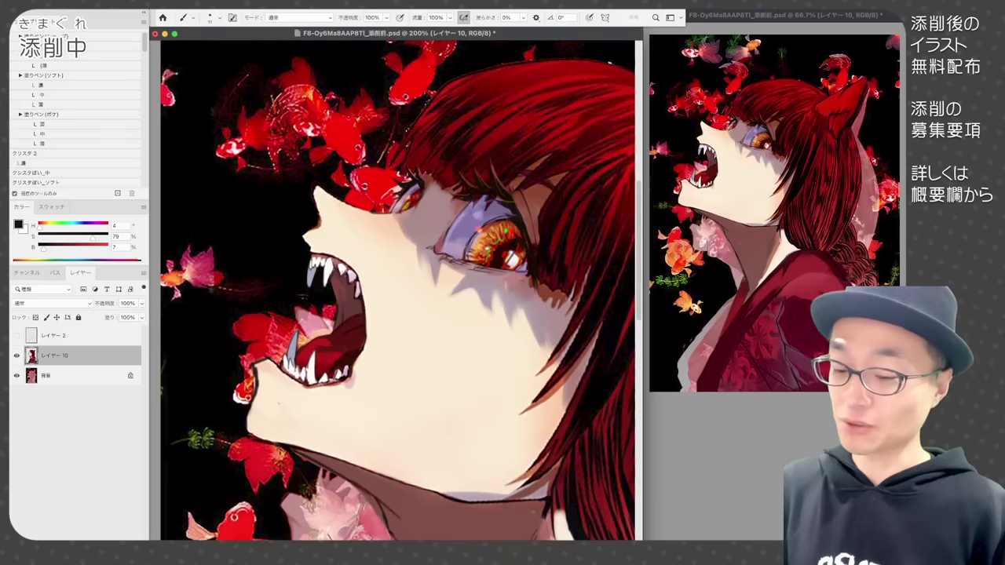
pyautogui.hotkey('ctrl', 'shift', 'z')
pyautogui.hotkey('ctrl', 'z')
pyautogui.hotkey('ctrl', 'shift', 'z')
pyautogui.hotkey('ctrl', 'z')
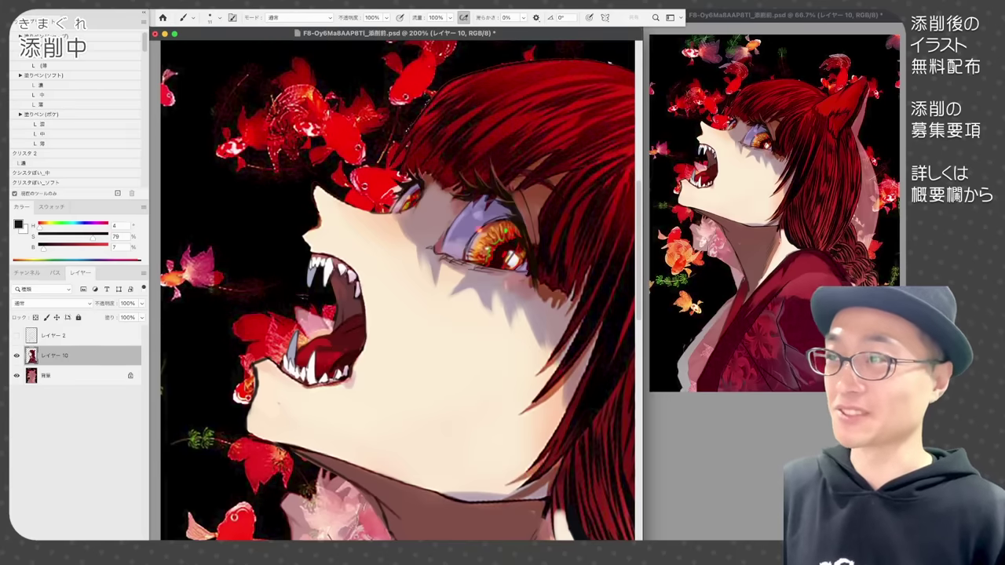
pyautogui.hotkey('ctrl', 'shift', 'z')
pyautogui.hotkey('ctrl', 'shift', 'z')
pyautogui.hotkey('ctrl', 'shift', 'z')
pyautogui.hotkey('ctrl', 'shift', 'z')
pyautogui.hotkey('ctrl', 'shift', 'z')
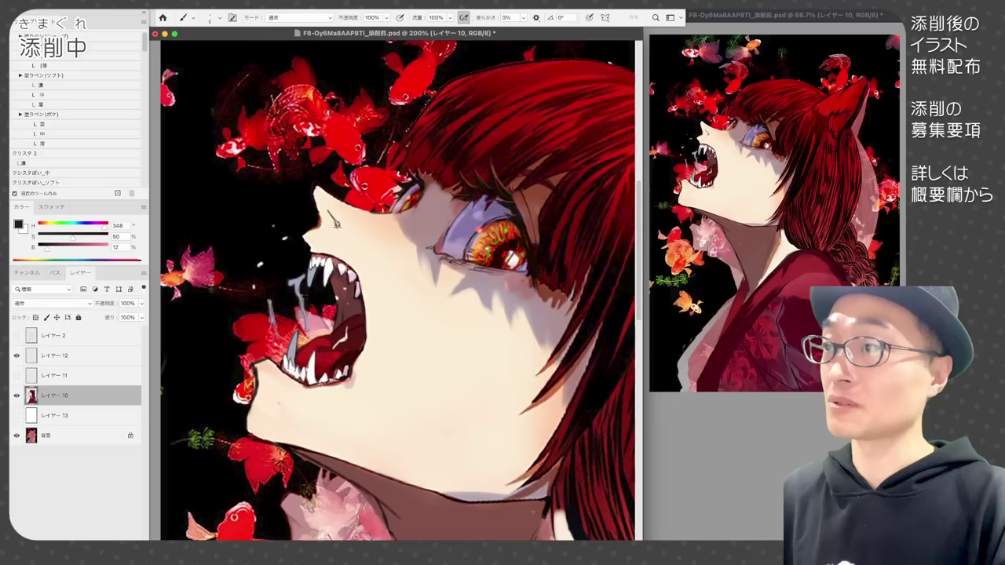
# - Clean up the nostril with the skin colour and touch up the front of the neck in brown
pyautogui.keyDown('alt'); pyautogui.click(335, 219); pyautogui.keyUp('alt')
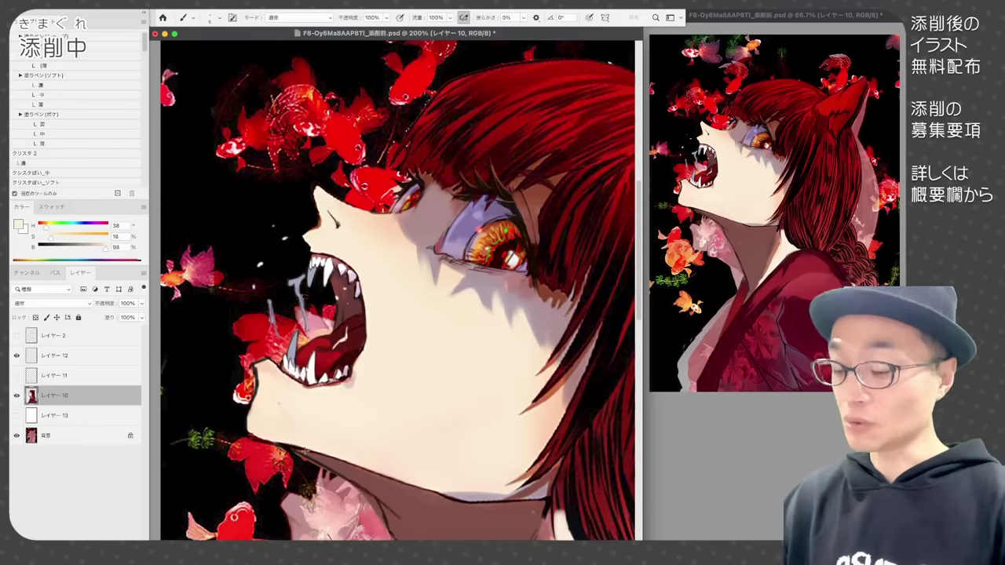
pyautogui.hotkey('ctrl', '1')
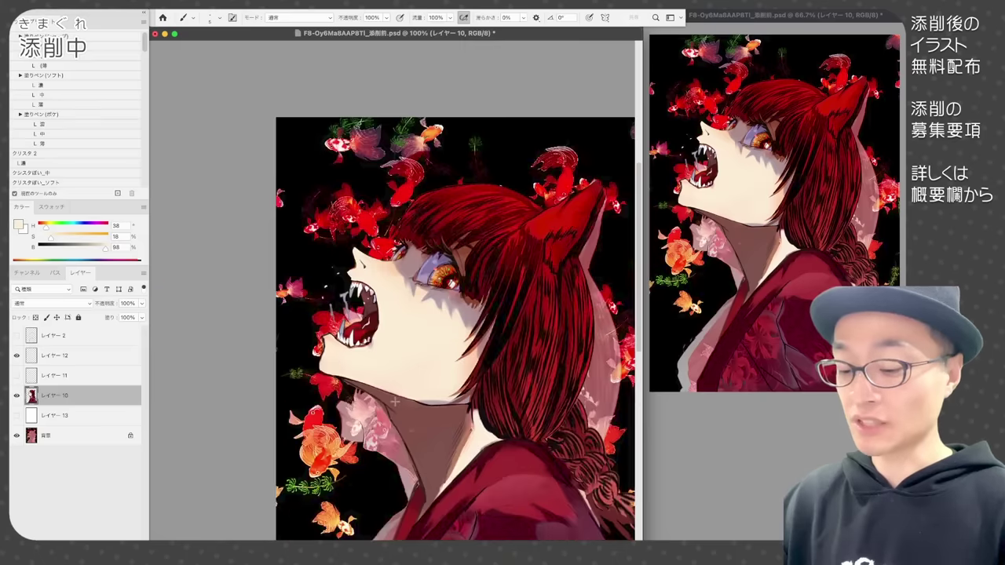
pyautogui.press('w')
pyautogui.moveTo(425, 430); pyautogui.dragTo(378, 410)
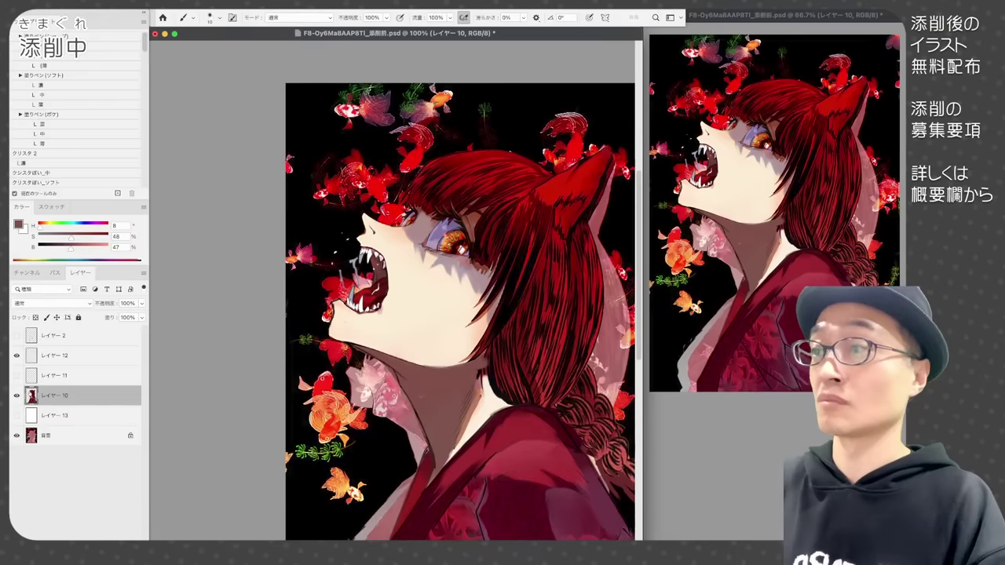
# - Copy the lassoed side hair to a new layer and transform it forward over the cheek
pyautogui.keyDown('alt'); pyautogui.click(359, 237); pyautogui.keyUp('alt')
pyautogui.press('l')
pyautogui.moveTo(504, 264); pyautogui.dragTo(511, 206)
pyautogui.press('super+j')
pyautogui.press('super+t')
pyautogui.moveTo(486, 350); pyautogui.dragTo(430, 360)
pyautogui.press('Return')
# - Retouch the tips of the copied side lock with colours sampled from the image
pyautogui.press('b')
pyautogui.keyDown('alt'); pyautogui.click(461, 342); pyautogui.keyUp('alt')
pyautogui.moveTo(485, 326); pyautogui.dragTo(456, 364)
pyautogui.keyDown('alt'); pyautogui.click(486, 331); pyautogui.keyUp('alt')
# - Extend the side lock down over the jaw and neck with a near-black fill, shaping its edges with the eraser
pyautogui.keyDown('alt'); pyautogui.click(471, 350); pyautogui.keyUp('alt')
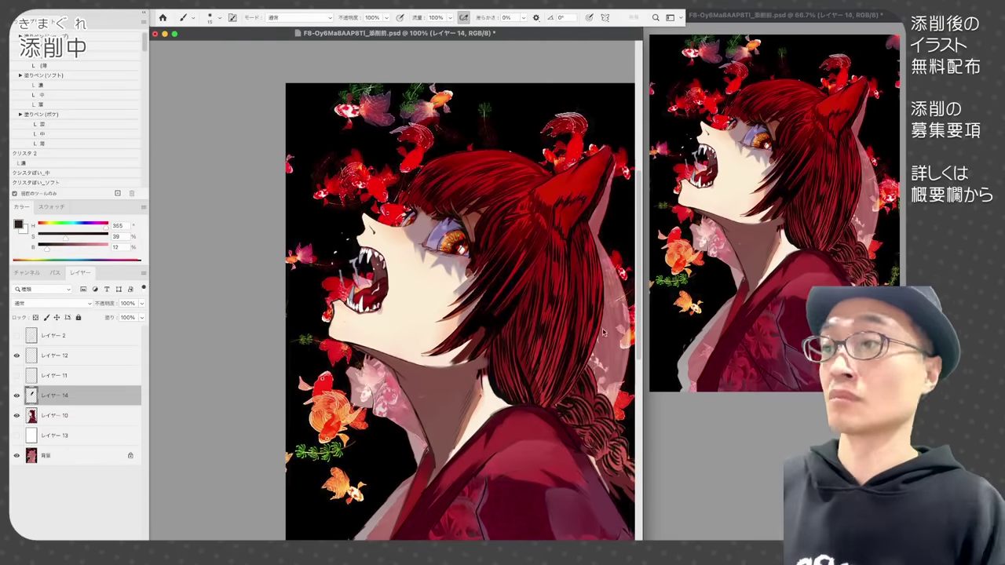
pyautogui.moveTo(485, 328)
pyautogui.mouseDown()
pyautogui.moveTo(455, 379)
pyautogui.moveTo(431, 381)
pyautogui.moveTo(462, 392)
pyautogui.mouseUp()
pyautogui.press('e')
pyautogui.press('b')
pyautogui.press('e')
pyautogui.press('b')
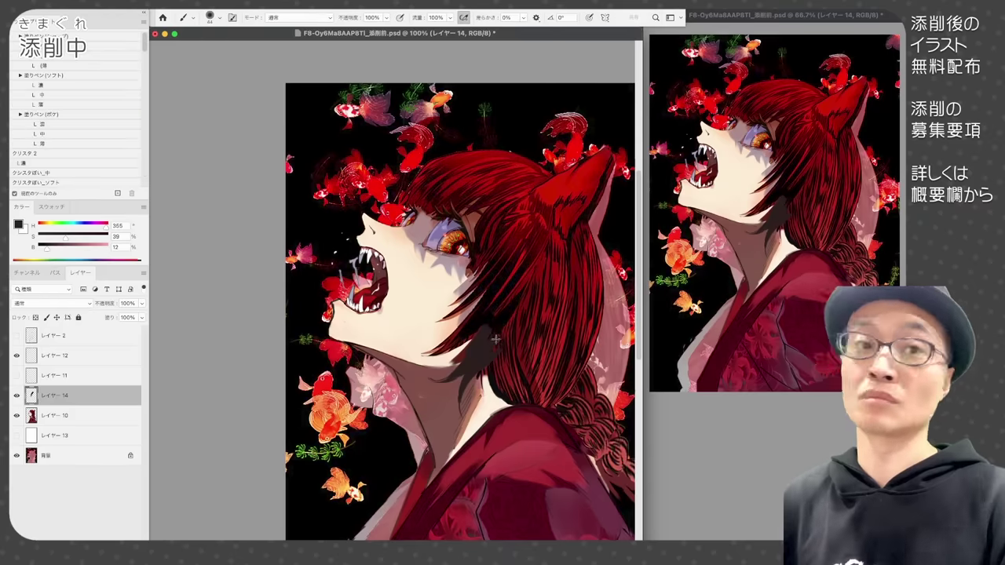
pyautogui.press('e')
pyautogui.moveTo(511, 309)
pyautogui.mouseDown()
pyautogui.moveTo(493, 347)
pyautogui.moveTo(457, 344)
pyautogui.moveTo(447, 374)
pyautogui.mouseUp()
pyautogui.press('b')
pyautogui.press(']')
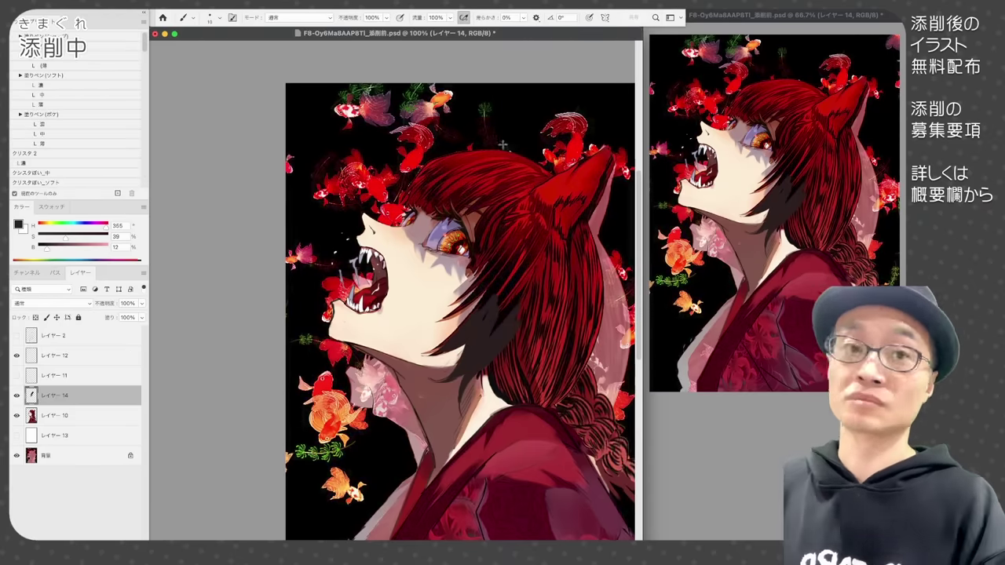
# - Blend the side lock into the surrounding hair with sampled dark tones and undo the last stroke
pyautogui.keyDown('alt'); pyautogui.click(489, 281); pyautogui.keyUp('alt')
pyautogui.moveTo(490, 265); pyautogui.dragTo(432, 323)
pyautogui.keyDown('alt'); pyautogui.click(457, 304); pyautogui.keyUp('alt')
pyautogui.keyDown('alt'); pyautogui.click(479, 298); pyautogui.keyUp('alt')
pyautogui.press('[')
pyautogui.press('[')
pyautogui.press('[')
pyautogui.press('[')
pyautogui.press('[')
pyautogui.press('super+z')
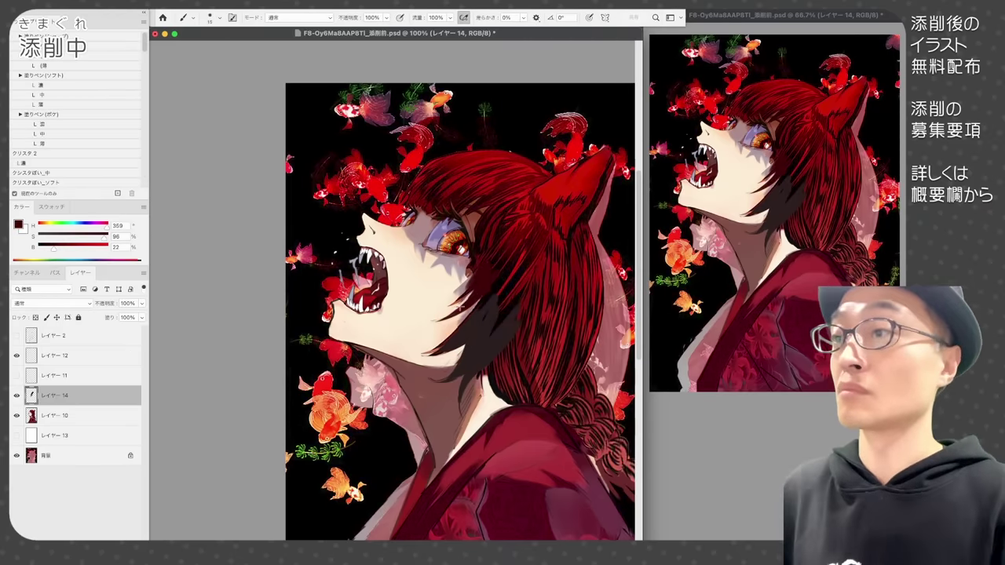
# - Compare the figure with and without the forward side lock by repeatedly deleting and restoring its layer
pyautogui.moveTo(473, 291)
pyautogui.mouseDown()
pyautogui.moveTo(456, 311)
pyautogui.moveTo(382, 291)
pyautogui.mouseUp()
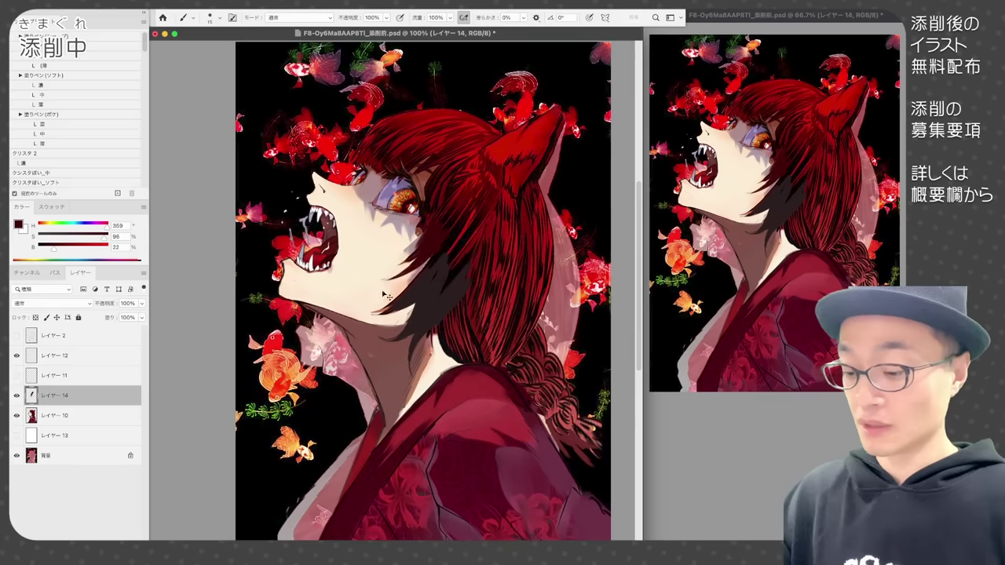
pyautogui.press('Delete')
pyautogui.press('super+z')
pyautogui.press('super+shift+z')
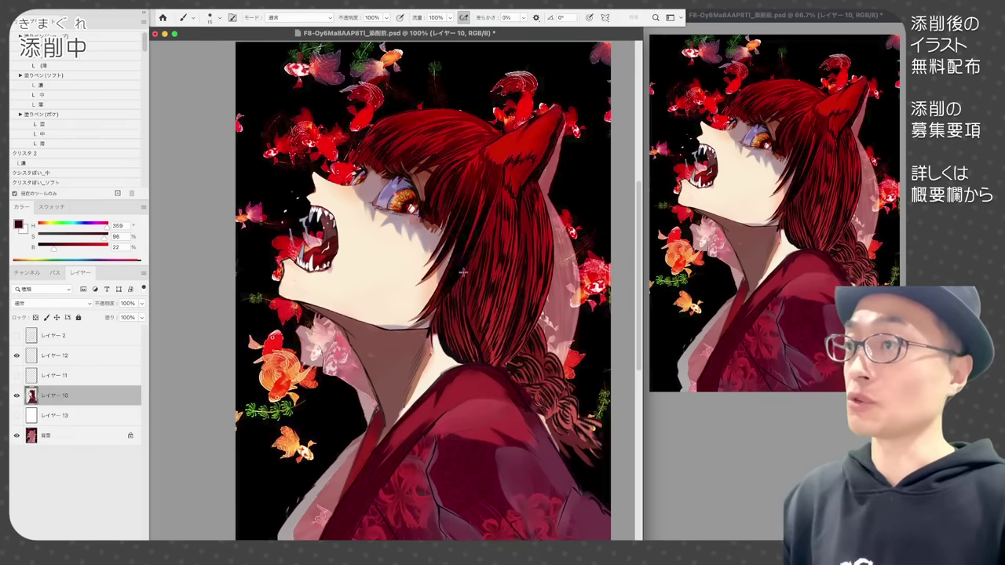
pyautogui.hotkey('ctrl', 'z')
pyautogui.hotkey('ctrl', 'shift', 'z')
pyautogui.hotkey('ctrl', 'z')
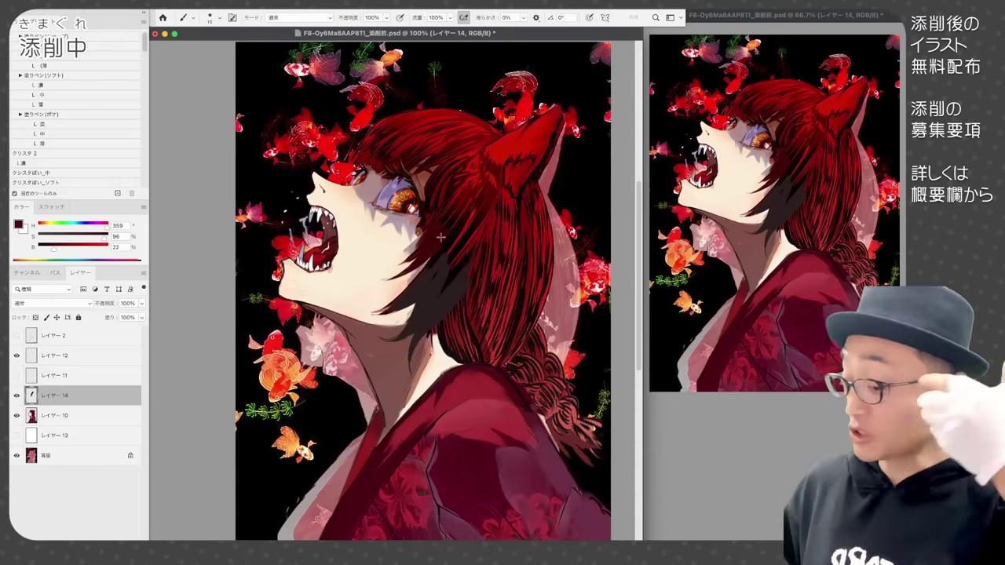
pyautogui.press('Delete')
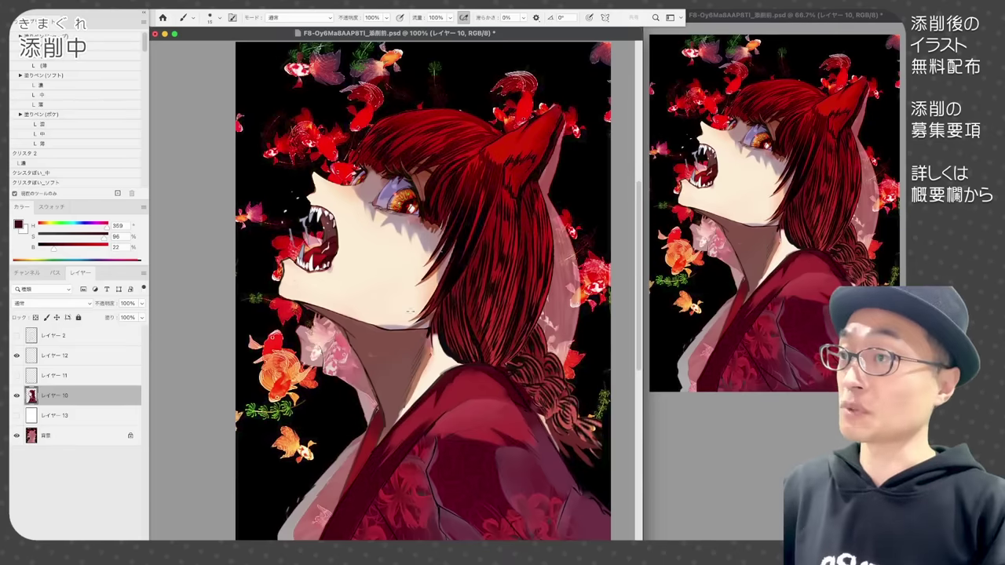
pyautogui.hotkey('ctrl', 'z')
pyautogui.hotkey('ctrl', 'shift', 'z')
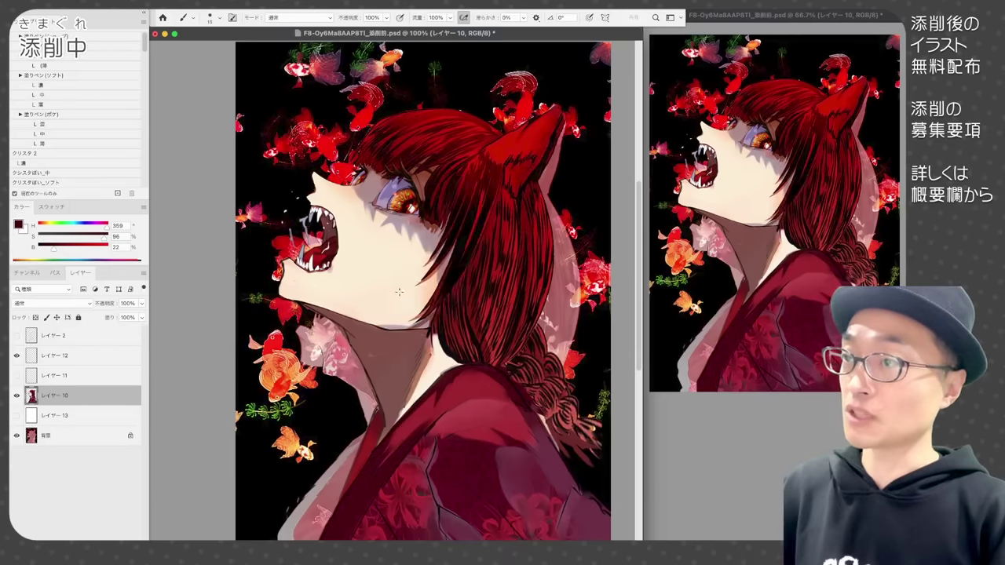
pyautogui.hotkey('ctrl', 'z')
pyautogui.hotkey('ctrl', 'shift', 'z')
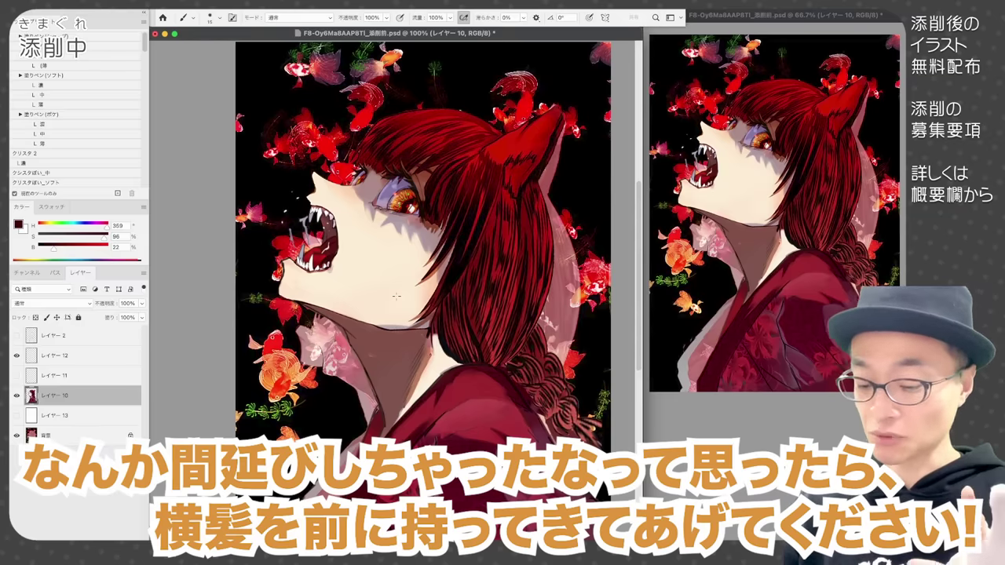
pyautogui.press('super+z')
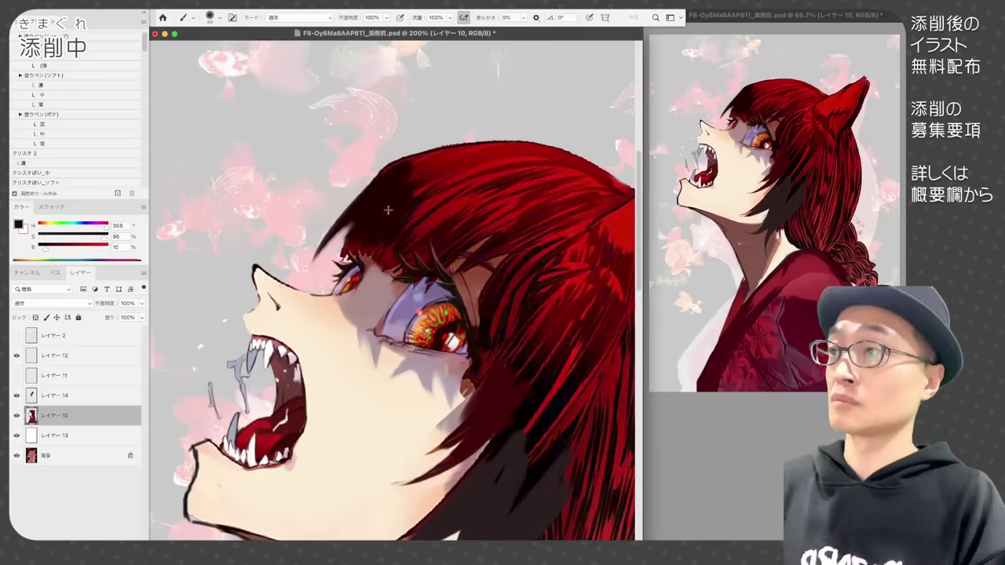
# - Add a new layer, select レイヤー 14, and darken the fringe and front crown with tapered strands in sampled dark red
pyautogui.press('super+shift+alt+n')
pyautogui.click(55, 396)
pyautogui.moveTo(343, 258)
pyautogui.mouseDown()
pyautogui.moveTo(334, 290)
pyautogui.moveTo(330, 280)
pyautogui.mouseUp()
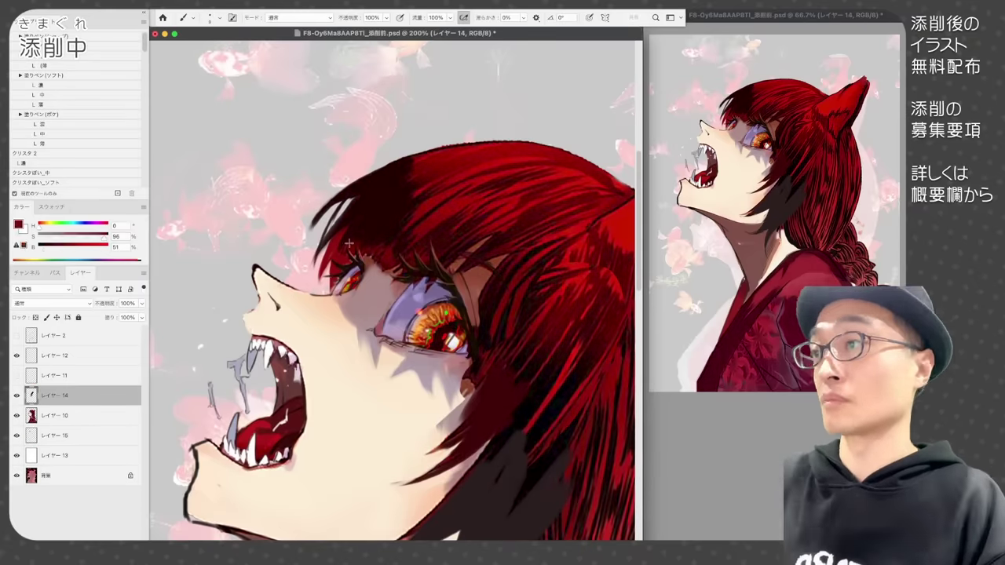
pyautogui.keyDown('alt'); pyautogui.click(360, 233); pyautogui.keyUp('alt')
pyautogui.moveTo(357, 197); pyautogui.dragTo(302, 256)
pyautogui.moveTo(441, 148); pyautogui.dragTo(305, 236)
pyautogui.moveTo(416, 195)
pyautogui.mouseDown()
pyautogui.moveTo(449, 236)
pyautogui.moveTo(491, 234)
pyautogui.mouseUp()
pyautogui.moveTo(479, 196); pyautogui.dragTo(519, 239)
# - Shade the side hair beside the face and the outer back hair with broad near-black red strokes
pyautogui.press('super+minus')
pyautogui.press('[')
pyautogui.moveTo(450, 234); pyautogui.dragTo(459, 336)
pyautogui.moveTo(463, 299); pyautogui.dragTo(510, 398)
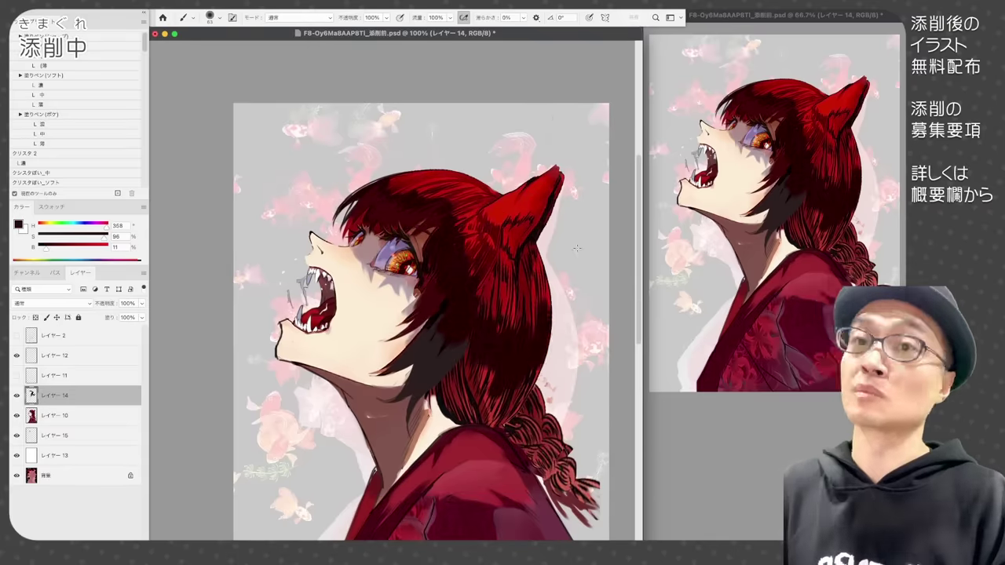
pyautogui.moveTo(548, 283); pyautogui.dragTo(521, 408)
# - Blend the side lock and cover the back hair down to the nape with sampled dark tones
pyautogui.keyDown('alt'); pyautogui.click(426, 314); pyautogui.keyUp('alt')
pyautogui.moveTo(439, 302); pyautogui.dragTo(404, 361)
pyautogui.moveTo(448, 342); pyautogui.dragTo(423, 377)
pyautogui.moveTo(518, 342); pyautogui.dragTo(471, 420)
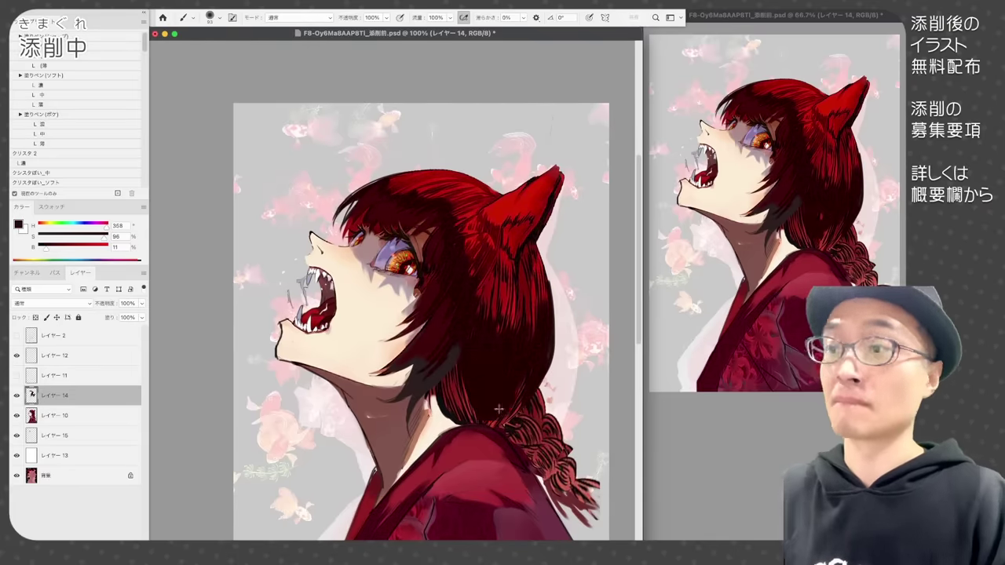
pyautogui.moveTo(522, 381); pyautogui.dragTo(487, 428)
pyautogui.moveTo(475, 349); pyautogui.dragTo(448, 424)
# - Refine the hair beside the eye and the side lock's tips with thinner strokes of sampled dark red
pyautogui.keyDown('alt'); pyautogui.click(479, 357); pyautogui.keyUp('alt')
pyautogui.press('[')
pyautogui.press('[')
pyautogui.press('[')
pyautogui.moveTo(530, 306)
pyautogui.mouseDown()
pyautogui.moveTo(510, 401)
pyautogui.moveTo(526, 335)
pyautogui.mouseUp()
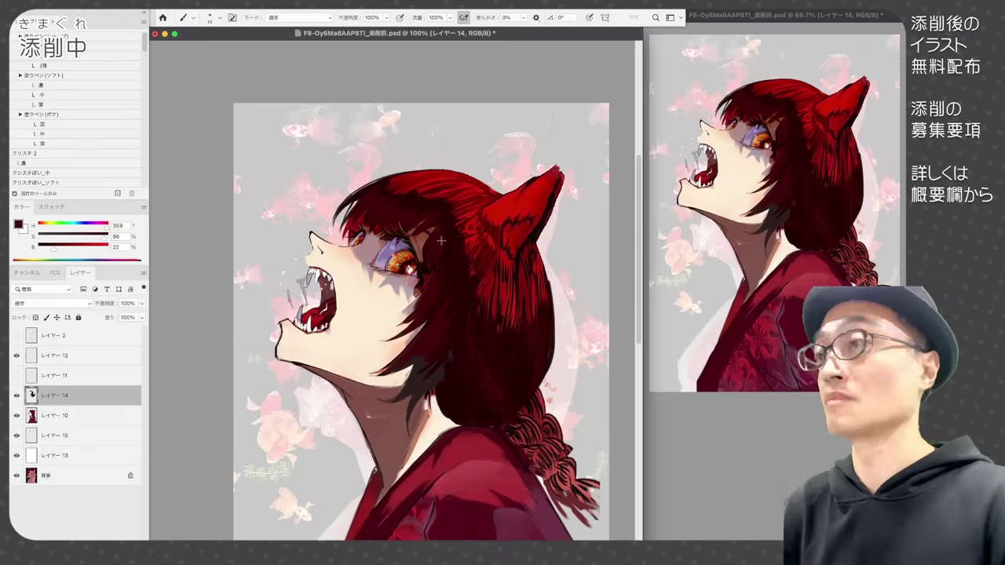
pyautogui.moveTo(441, 238); pyautogui.dragTo(444, 299)
pyautogui.moveTo(403, 363); pyautogui.dragTo(387, 372)
pyautogui.moveTo(424, 345); pyautogui.dragTo(410, 370)
pyautogui.press('super+plus')
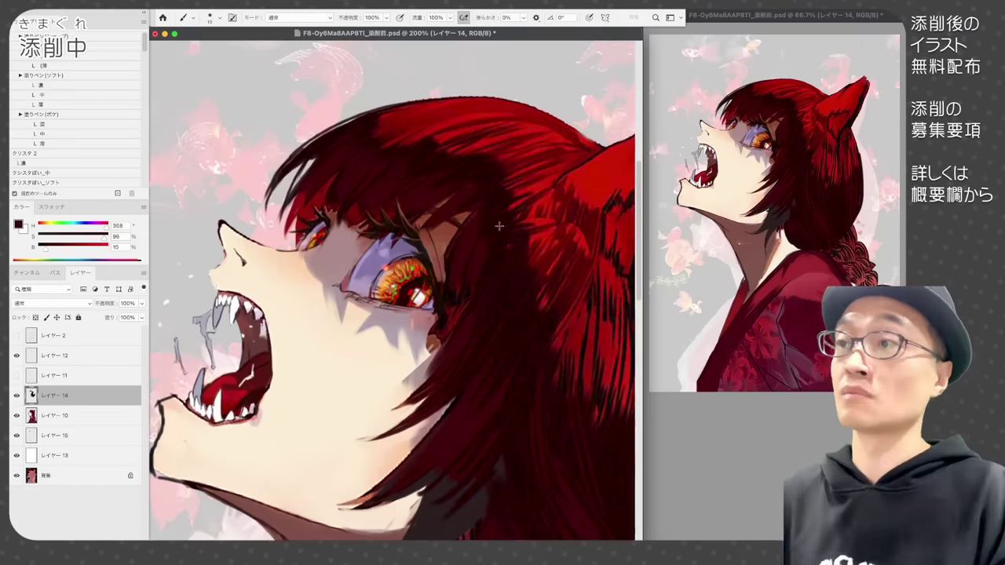
pyautogui.moveTo(499, 227); pyautogui.dragTo(476, 164)
# - Darken the braid's lower end and root with colours sampled from the image
pyautogui.press('super+minus')
pyautogui.press(']')
pyautogui.keyDown('alt'); pyautogui.click(494, 280); pyautogui.keyUp('alt')
pyautogui.scroll(-3, 494, 279)
pyautogui.hscroll(3, 495, 279)
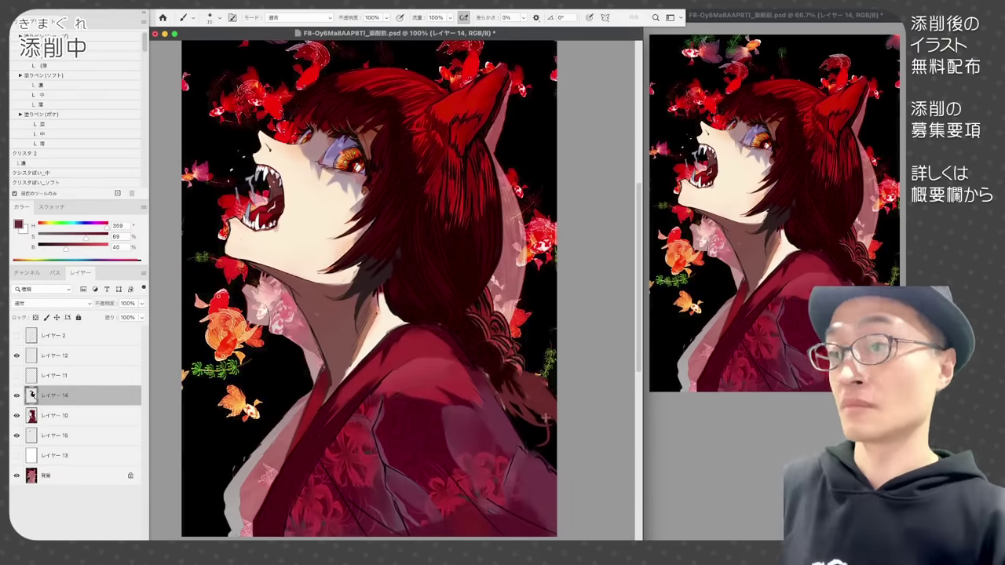
pyautogui.moveTo(521, 375); pyautogui.dragTo(554, 391)
pyautogui.keyDown('alt'); pyautogui.click(519, 380); pyautogui.keyUp('alt')
pyautogui.moveTo(493, 317); pyautogui.dragTo(505, 335)
# - Rework the braid's upper strands and tail on レイヤー 14 with a finer brush and sampled colours
pyautogui.click(55, 415)
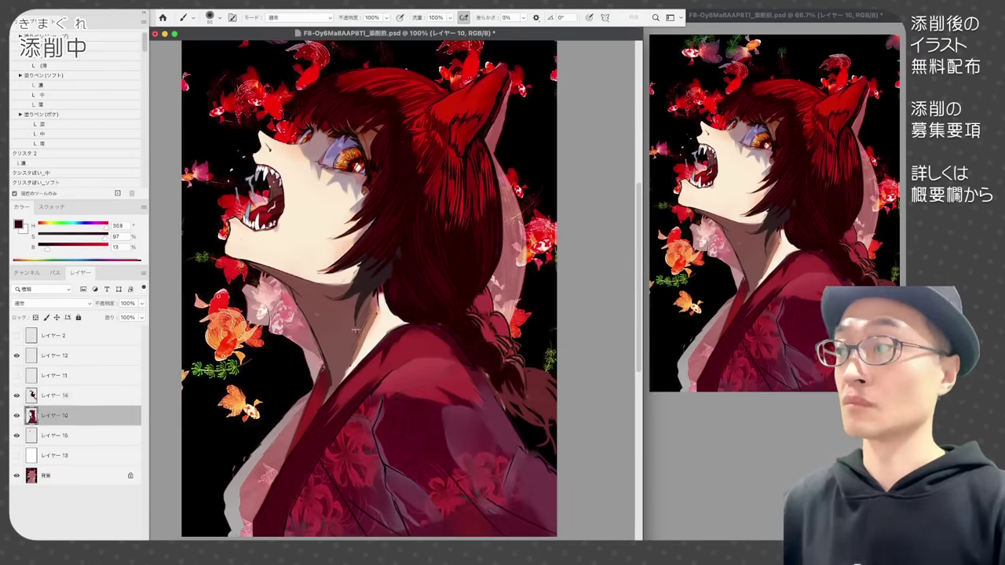
pyautogui.click(55, 396)
pyautogui.moveTo(481, 293)
pyautogui.mouseDown()
pyautogui.moveTo(501, 326)
pyautogui.moveTo(481, 325)
pyautogui.mouseUp()
pyautogui.keyDown('alt'); pyautogui.click(471, 312); pyautogui.keyUp('alt')
pyautogui.keyDown('alt'); pyautogui.click(479, 320); pyautogui.keyUp('alt')
pyautogui.keyDown('alt'); pyautogui.click(485, 334); pyautogui.keyUp('alt')
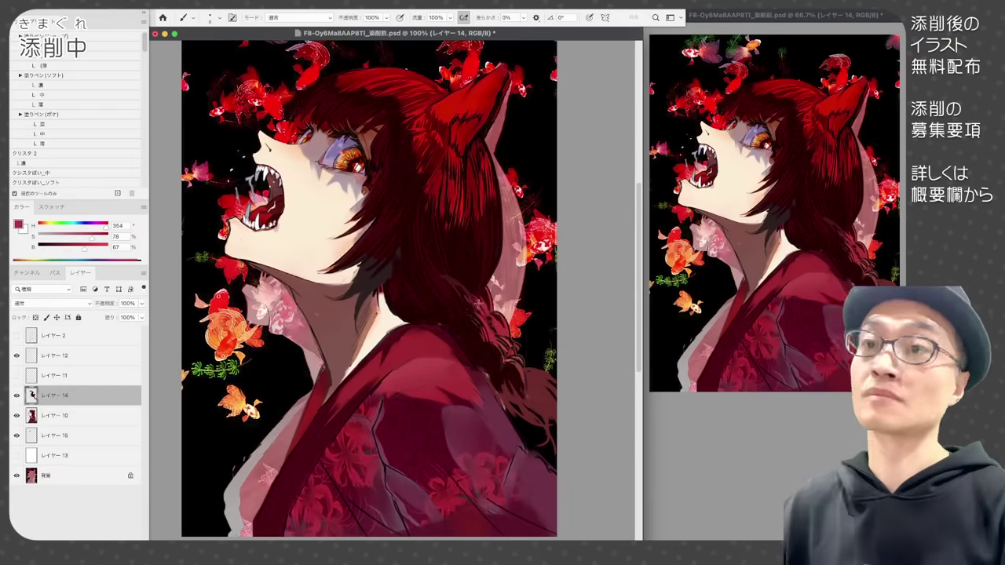
pyautogui.keyDown('alt'); pyautogui.click(510, 336); pyautogui.keyUp('alt')
pyautogui.press('[')
pyautogui.moveTo(499, 388); pyautogui.dragTo(550, 406)
pyautogui.keyDown('alt'); pyautogui.click(496, 220); pyautogui.keyUp('alt')
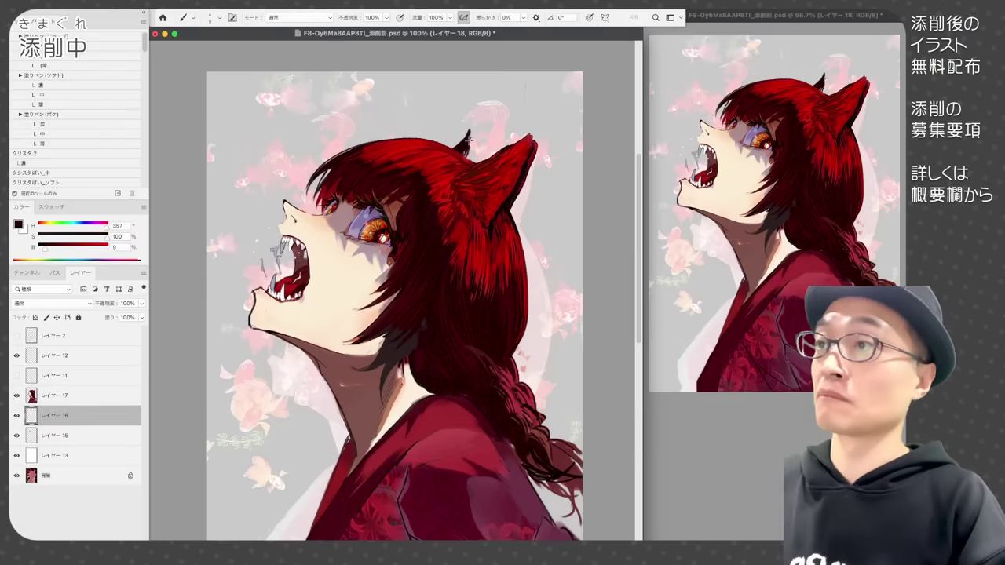
# - Paint strands on レイヤー 17 along the near ear's edge, the side and back hair, and the fringe
pyautogui.click(55, 396)
pyautogui.moveTo(529, 157)
pyautogui.mouseDown()
pyautogui.moveTo(538, 124)
pyautogui.moveTo(512, 207)
pyautogui.mouseUp()
pyautogui.keyDown('alt'); pyautogui.click(428, 189); pyautogui.keyUp('alt')
pyautogui.moveTo(423, 187)
pyautogui.mouseDown()
pyautogui.moveTo(436, 206)
pyautogui.moveTo(424, 245)
pyautogui.moveTo(435, 270)
pyautogui.moveTo(460, 254)
pyautogui.mouseUp()
pyautogui.moveTo(522, 285); pyautogui.dragTo(521, 323)
pyautogui.moveTo(338, 156); pyautogui.dragTo(369, 147)
pyautogui.keyDown('alt'); pyautogui.click(460, 149); pyautogui.keyUp('alt')
# - Hide the backdrop layer レイヤー 13 and retouch the fringe edge with colours sampled from the hair
pyautogui.click(16, 456)
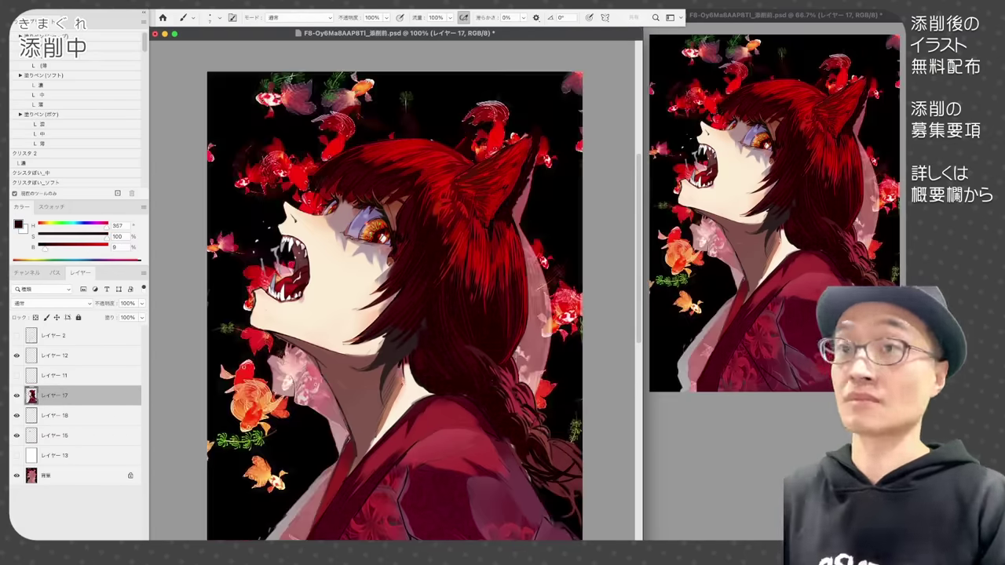
pyautogui.click(55, 455)
pyautogui.moveTo(325, 184); pyautogui.dragTo(326, 164)
pyautogui.keyDown('alt'); pyautogui.click(327, 164); pyautogui.keyUp('alt')
pyautogui.click(55, 395)
pyautogui.keyDown('alt'); pyautogui.click(502, 212); pyautogui.keyUp('alt')
# - Compare the hair and ears before and after the redraw by repeatedly undoing and redoing the changes
pyautogui.press('super+z')
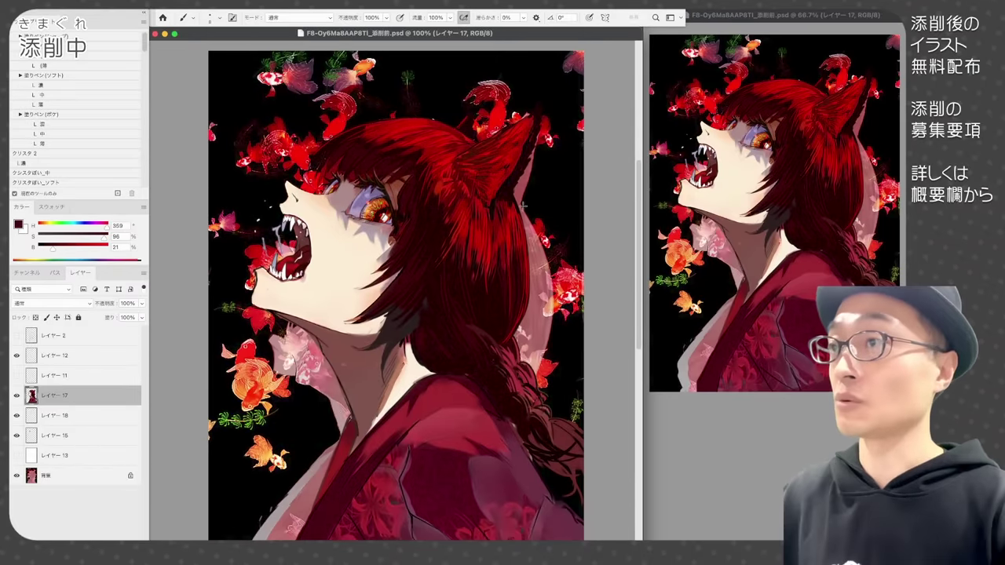
pyautogui.press('super+shift+z')
pyautogui.press('super+z')
pyautogui.press('super+z')
pyautogui.press('super+shift+z')
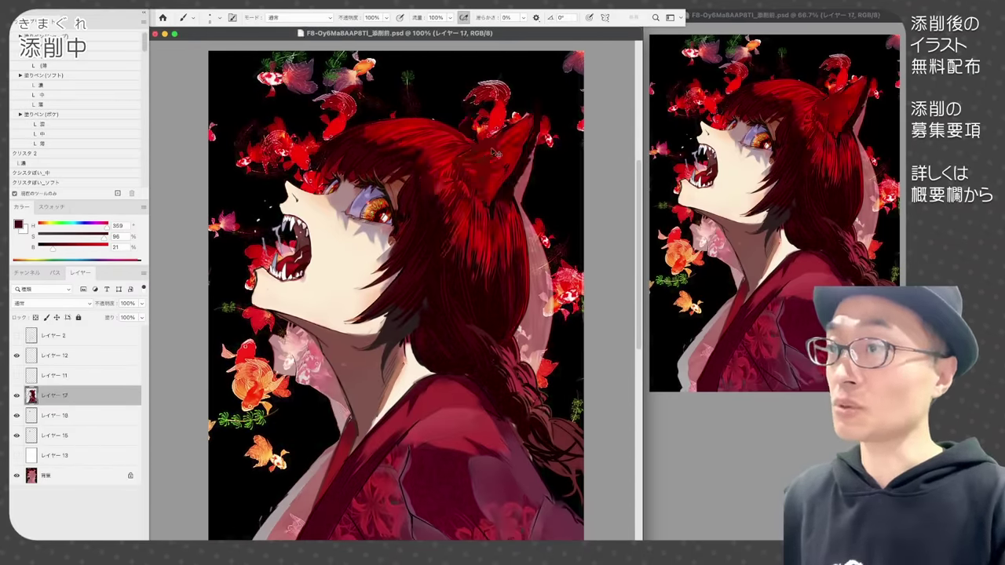
pyautogui.press('super+z')
pyautogui.hotkey('ctrl', 'shift', 'z')
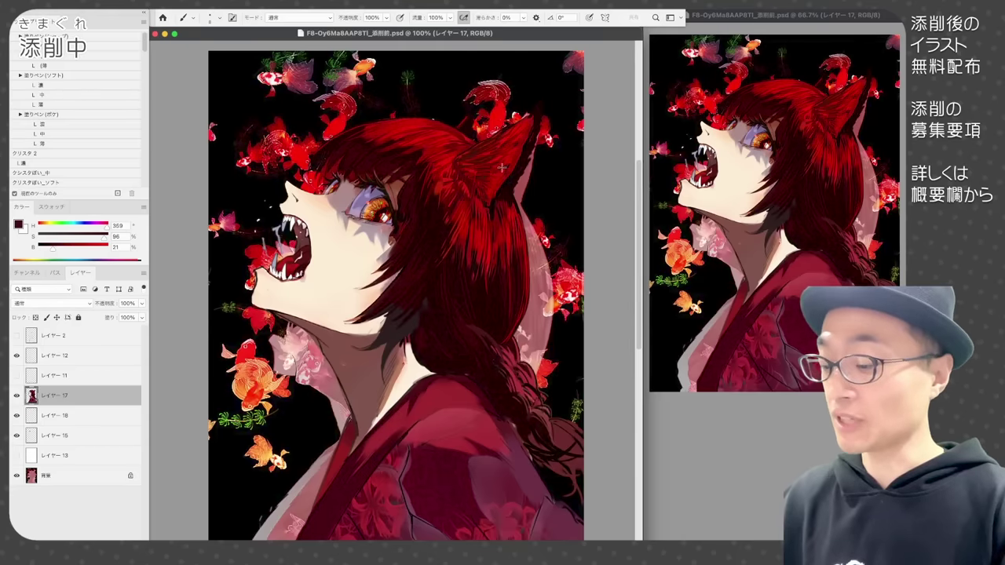
pyautogui.hotkey('ctrl', 'z')
pyautogui.hotkey('ctrl', 'shift', 'z')
pyautogui.hotkey('ctrl', 'z')
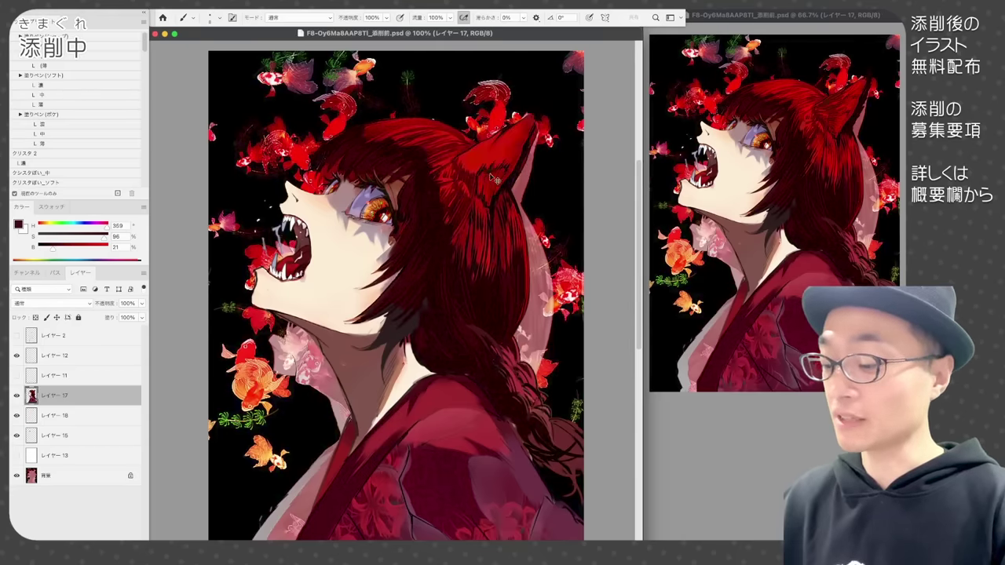
pyautogui.hotkey('ctrl', 'shift', 'z')
pyautogui.hotkey('ctrl', 'z')
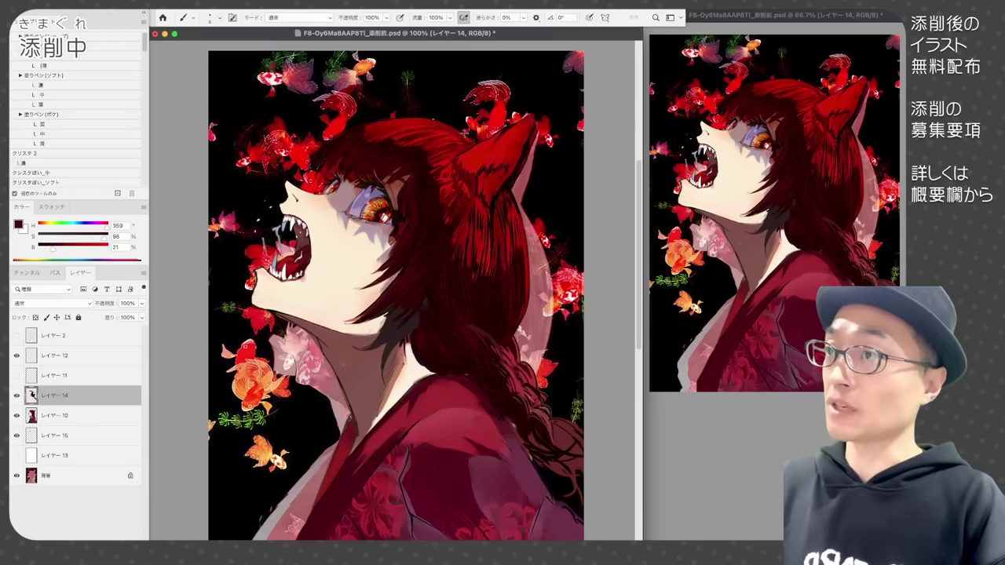
pyautogui.hotkey('ctrl', 'shift', 'z')
pyautogui.hotkey('ctrl', 'shift', 'z')
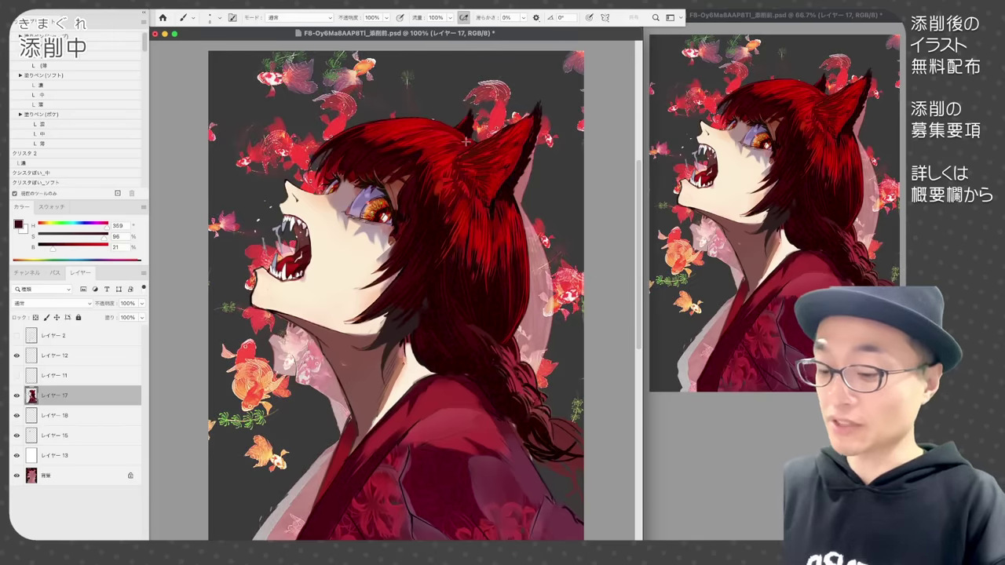
pyautogui.hotkey('ctrl', 'z')
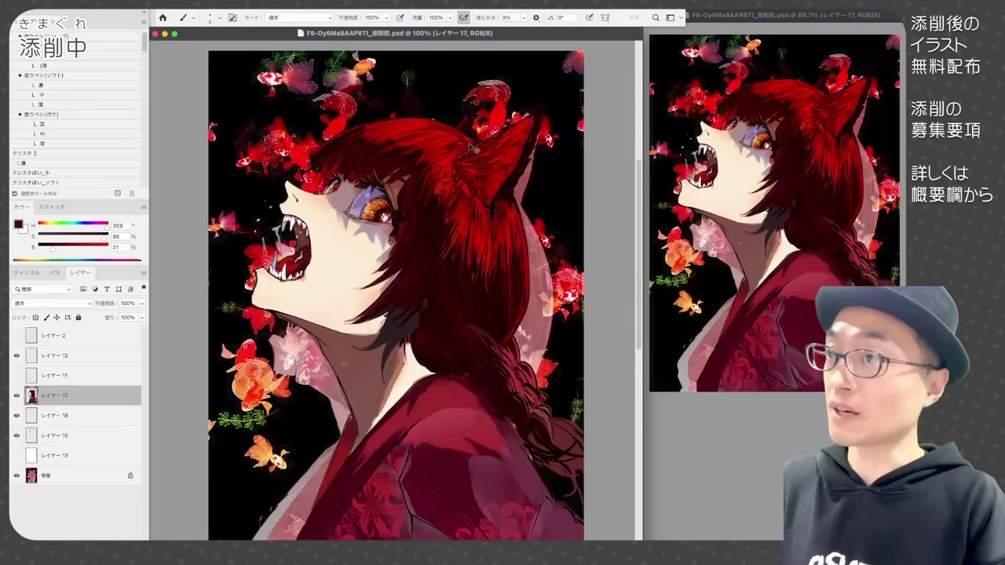
pyautogui.hotkey('ctrl', 'shift', 'z')
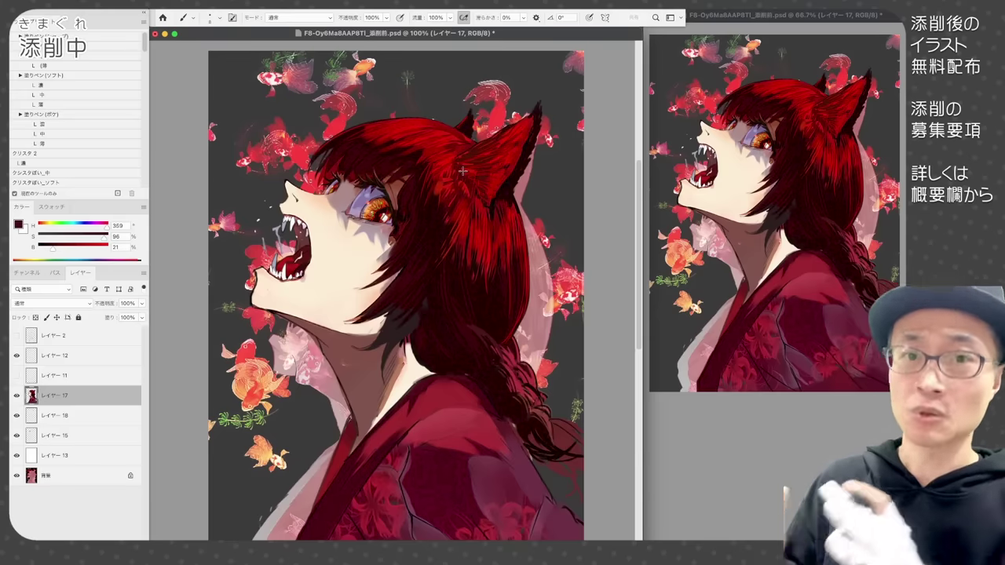
# - Draw thin stray strands from the side lock across the cheek and over the jaw in sampled dark reds
pyautogui.keyDown('alt'); pyautogui.click(395, 236); pyautogui.keyUp('alt')
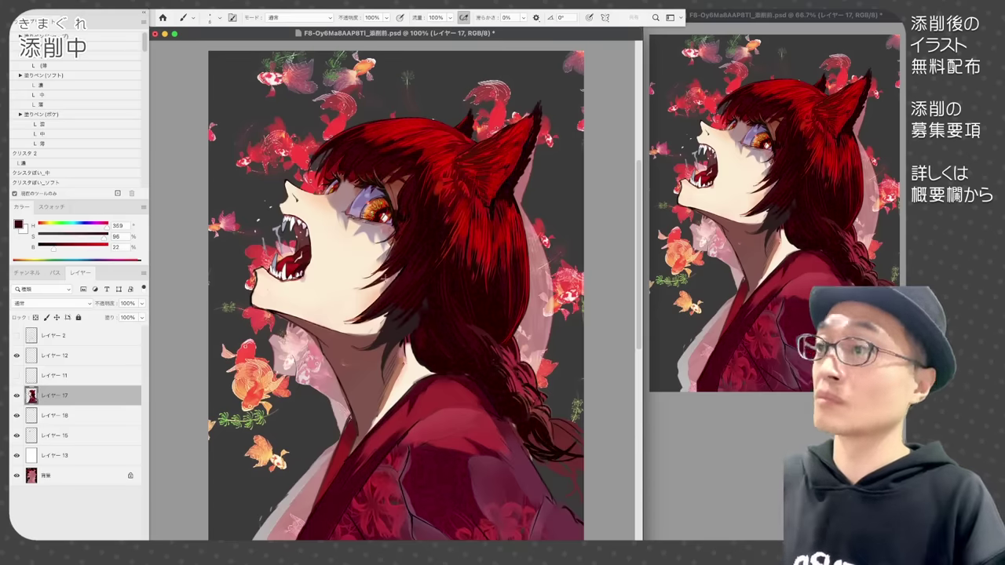
pyautogui.moveTo(389, 269)
pyautogui.mouseDown()
pyautogui.moveTo(355, 278)
pyautogui.moveTo(344, 307)
pyautogui.mouseUp()
pyautogui.keyDown('alt'); pyautogui.click(402, 336); pyautogui.keyUp('alt')
pyautogui.moveTo(402, 344); pyautogui.dragTo(388, 356)
pyautogui.moveTo(391, 342)
pyautogui.mouseDown()
pyautogui.moveTo(376, 380)
pyautogui.moveTo(355, 350)
pyautogui.mouseUp()
pyautogui.keyDown('alt'); pyautogui.click(395, 141); pyautogui.keyUp('alt')
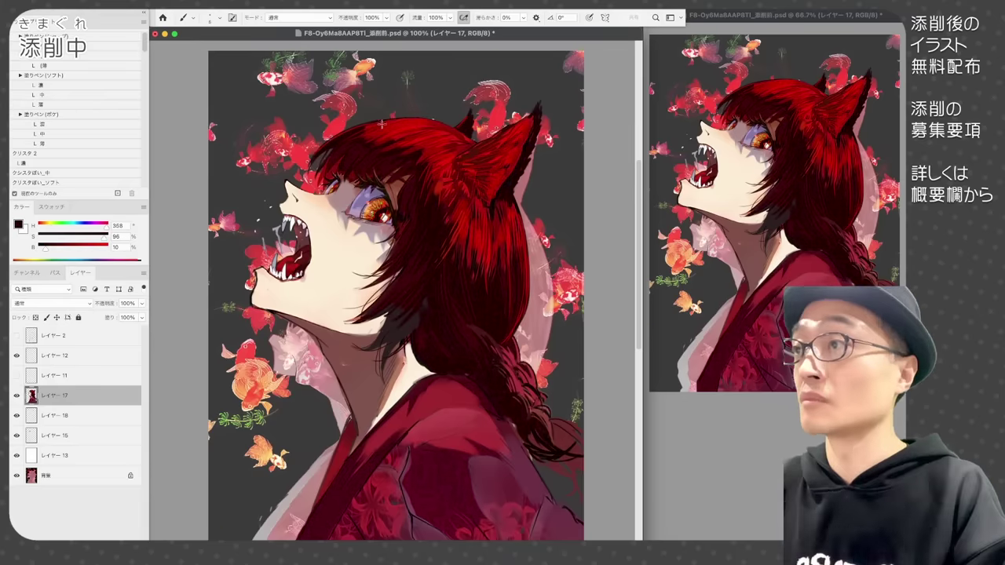
# - Add loose hairs along the crown's outline, down the back hair and from the side lock over the neck
pyautogui.moveTo(369, 122); pyautogui.dragTo(314, 149)
pyautogui.moveTo(529, 267)
pyautogui.mouseDown()
pyautogui.moveTo(519, 342)
pyautogui.moveTo(537, 399)
pyautogui.mouseUp()
pyautogui.keyDown('alt'); pyautogui.click(416, 343); pyautogui.keyUp('alt')
pyautogui.moveTo(410, 342)
pyautogui.mouseDown()
pyautogui.moveTo(418, 371)
pyautogui.moveTo(430, 375)
pyautogui.moveTo(399, 383)
pyautogui.mouseUp()
# - Select the lit skin on the neck and paint the hair's shadow there in a sampled reddish brown
pyautogui.keyDown('alt'); pyautogui.click(414, 347); pyautogui.keyUp('alt')
pyautogui.keyDown('alt'); pyautogui.click(389, 385); pyautogui.keyUp('alt')
pyautogui.press('w')
pyautogui.click(411, 375)
pyautogui.press('b')
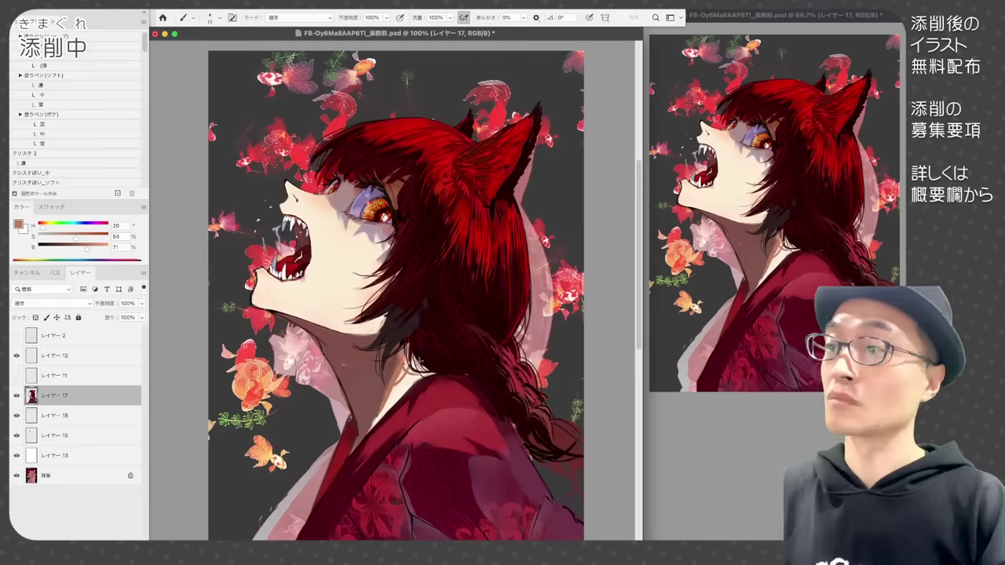
# - Select the face skin and paint the side lock's shadow along the jaw, sampling the neck's shadow colour
pyautogui.press('w')
pyautogui.click(336, 259)
pyautogui.press('super+d')
pyautogui.press('b')
pyautogui.moveTo(393, 309); pyautogui.dragTo(365, 322)
pyautogui.moveTo(384, 319); pyautogui.dragTo(355, 337)
pyautogui.keyDown('alt'); pyautogui.click(366, 338); pyautogui.keyUp('alt')
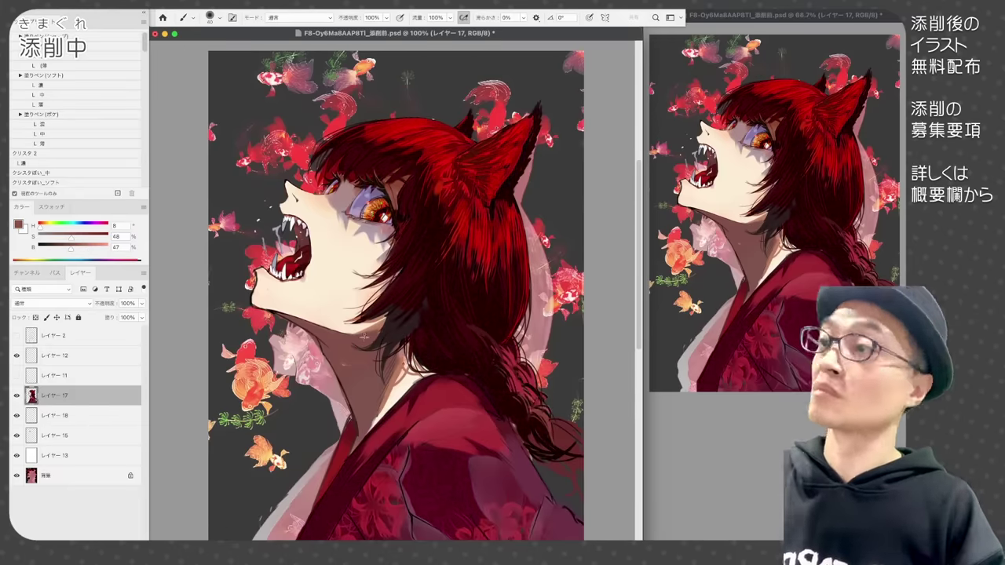
pyautogui.keyDown('alt'); pyautogui.click(367, 145); pyautogui.keyUp('alt')
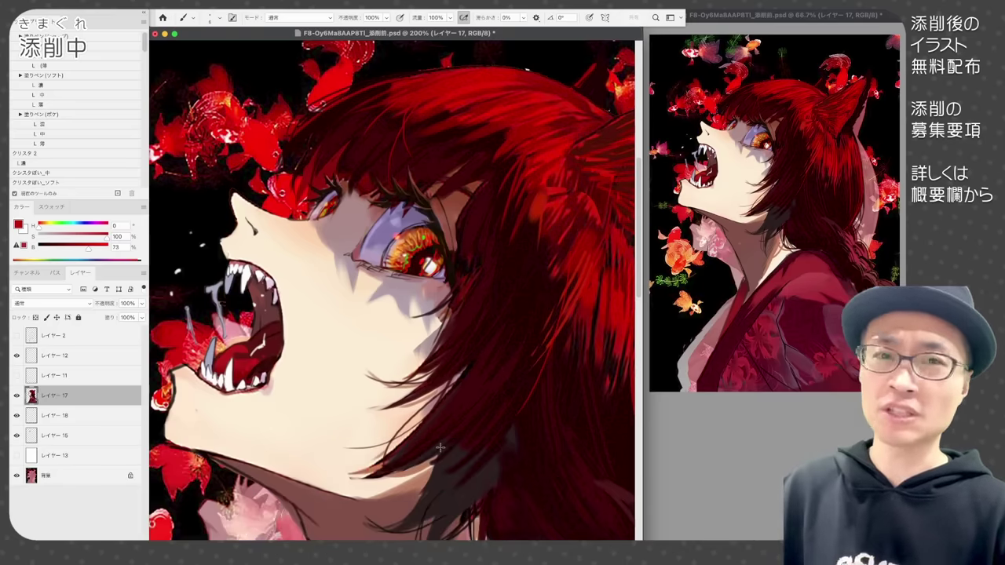
# - Add a Multiply layer clipped to レイヤー 17 and tint the nose bridge and cheek pale pink, cleaning up with the eraser
pyautogui.press('super+alt+shift+n')
pyautogui.press('super+alt+g')
pyautogui.click(52, 303)
pyautogui.click(45, 338)
pyautogui.keyDown('alt'); pyautogui.click(286, 217); pyautogui.keyUp('alt')
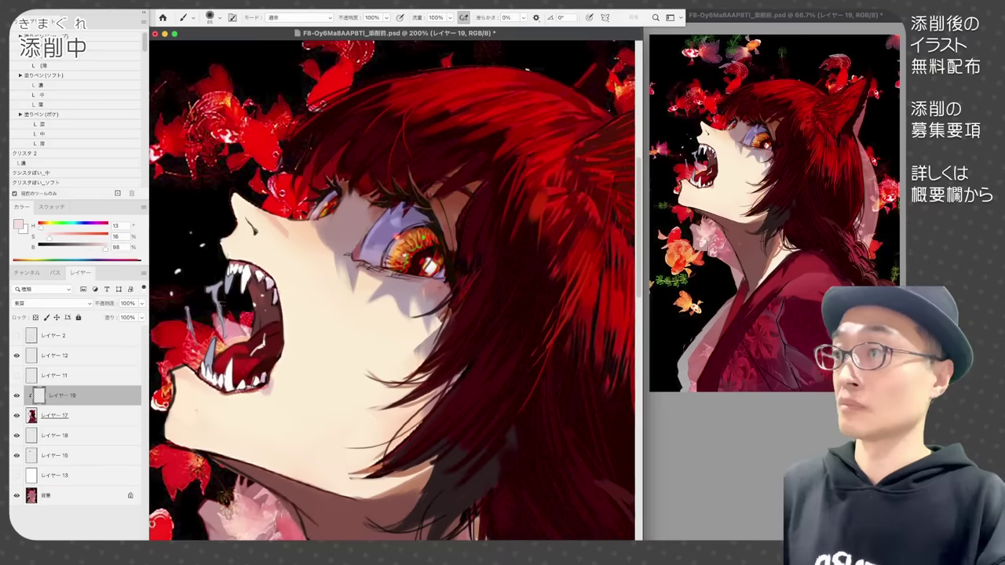
pyautogui.press('e')
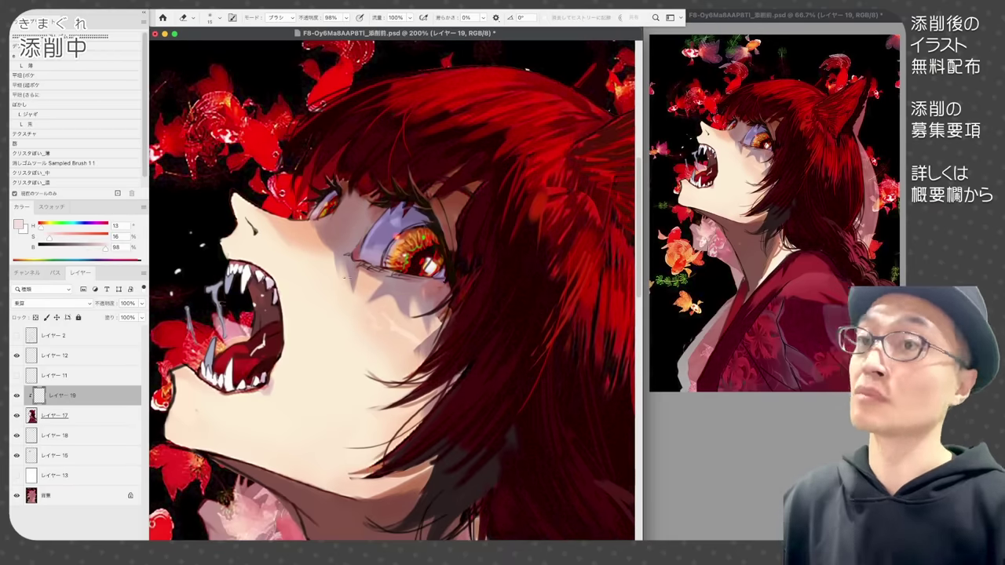
# - Add レイヤー 20 in Multiply mode and touch up the shading beneath the near eye with a pale skin tone
pyautogui.press('super+shift+alt+n')
pyautogui.press('b')
pyautogui.scroll(-2, 370, 428)
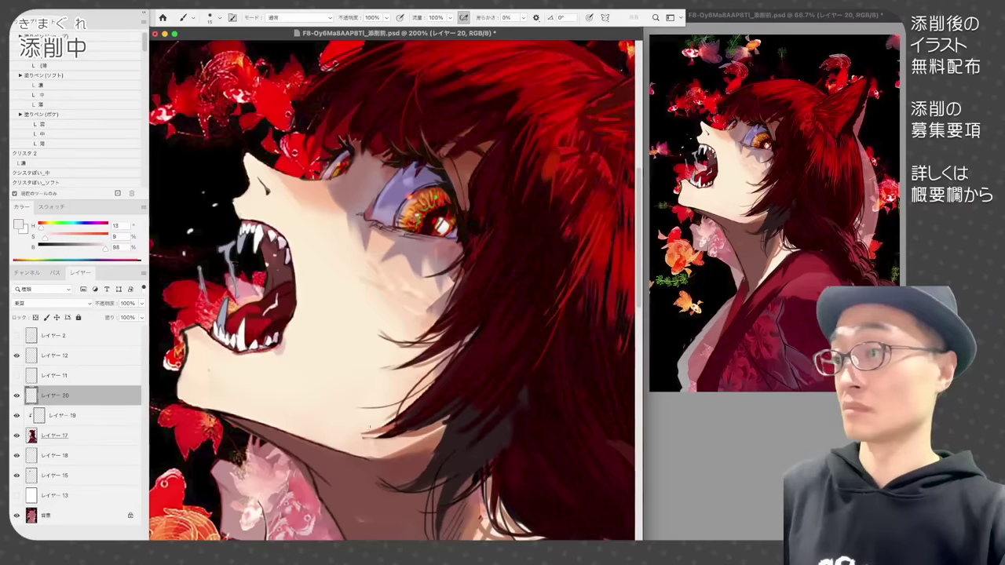
pyautogui.scroll(-3, 370, 431)
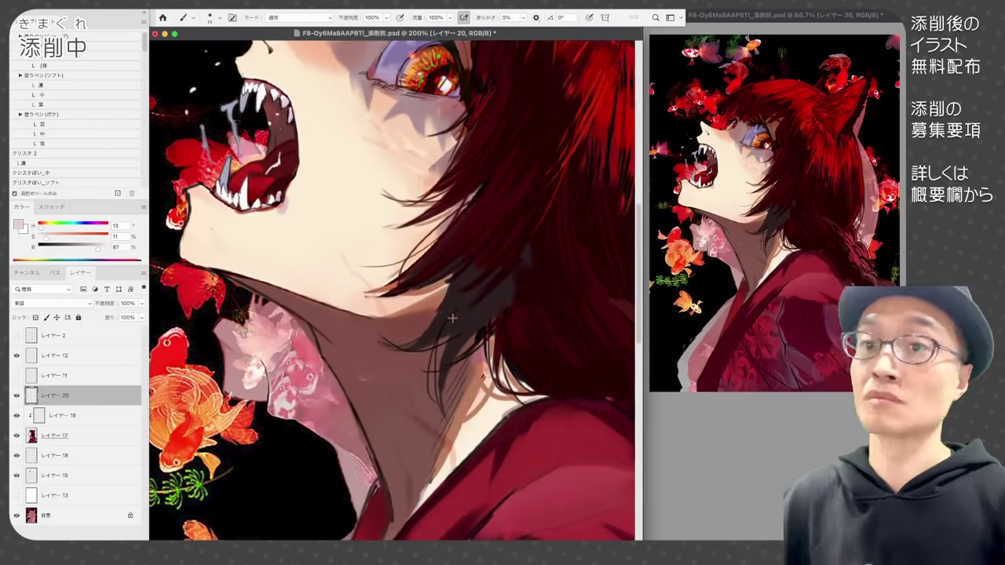
# - Add レイヤー 21 in Soft Light mode and mix a greyish brown of H 13, S 19, B 65 from a sampled tone
pyautogui.press('super+shift+alt+n')
pyautogui.press(']')
pyautogui.keyDown('alt'); pyautogui.click(446, 437); pyautogui.keyUp('alt')
pyautogui.moveTo(80, 250); pyautogui.dragTo(84, 252)
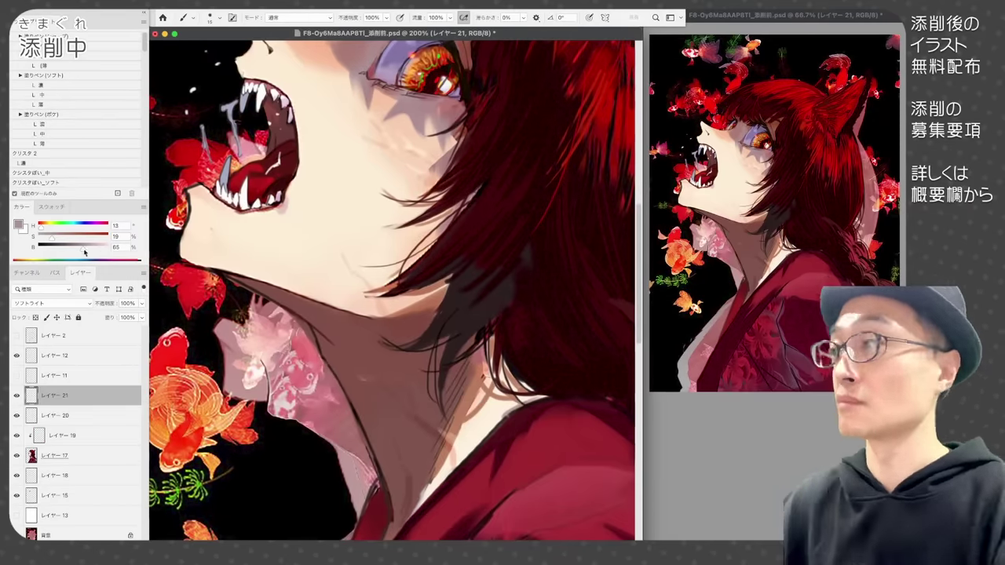
pyautogui.press('[')
pyautogui.press('[')
# - Retouch the edge of the neck shadow on レイヤー 20 with sampled skin tones and merge it with the layers down to レイヤー 17
pyautogui.click(71, 415)
pyautogui.keyDown('alt'); pyautogui.click(413, 350); pyautogui.keyUp('alt')
pyautogui.keyDown('alt'); pyautogui.click(462, 408); pyautogui.keyUp('alt')
pyautogui.moveTo(472, 363); pyautogui.dragTo(450, 427)
pyautogui.keyDown('shift'); pyautogui.click(70, 456); pyautogui.keyUp('shift')
pyautogui.press('super+e')
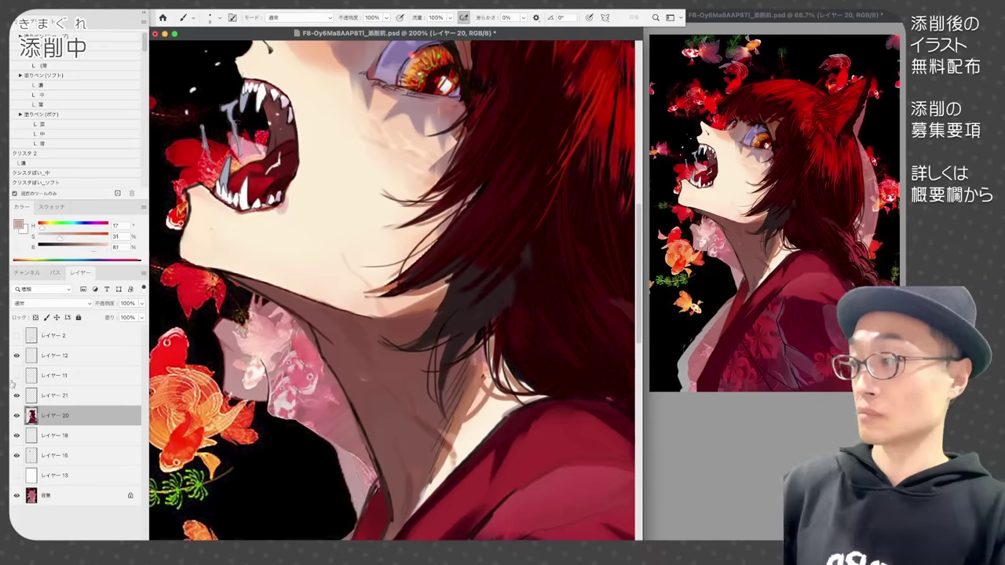
# - Clear the skin selection, add レイヤー 22 in Multiply mode, and tint the chin and lower jaw with a sampled skin tone
pyautogui.keyDown('alt'); pyautogui.click(392, 202); pyautogui.keyUp('alt')
pyautogui.scroll(1, 392, 202)
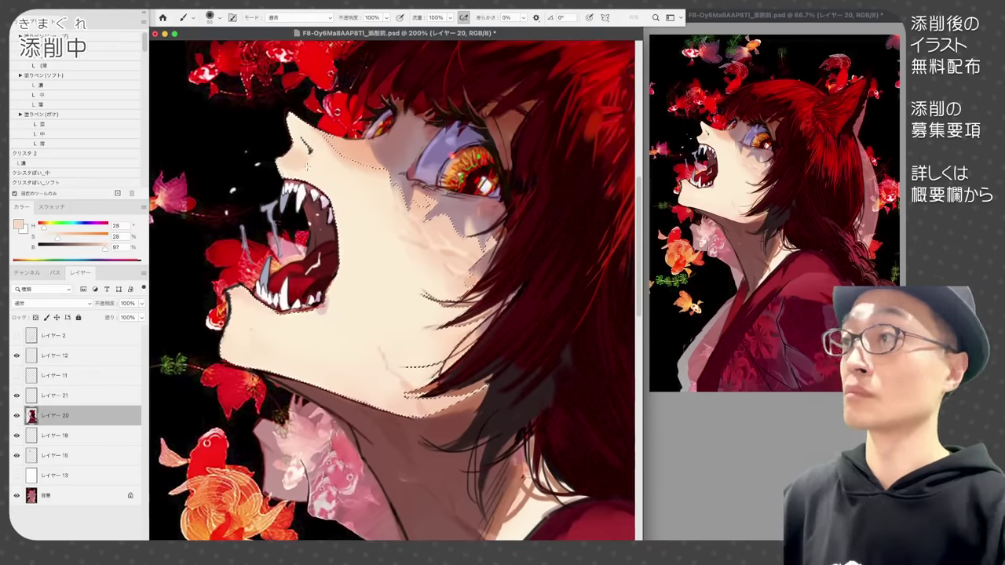
pyautogui.press('super+d')
pyautogui.press('super+shift+alt+n')
pyautogui.keyDown('alt'); pyautogui.click(245, 334); pyautogui.keyUp('alt')
pyautogui.moveTo(267, 375); pyautogui.dragTo(459, 413)
pyautogui.press('[')
pyautogui.press('[')
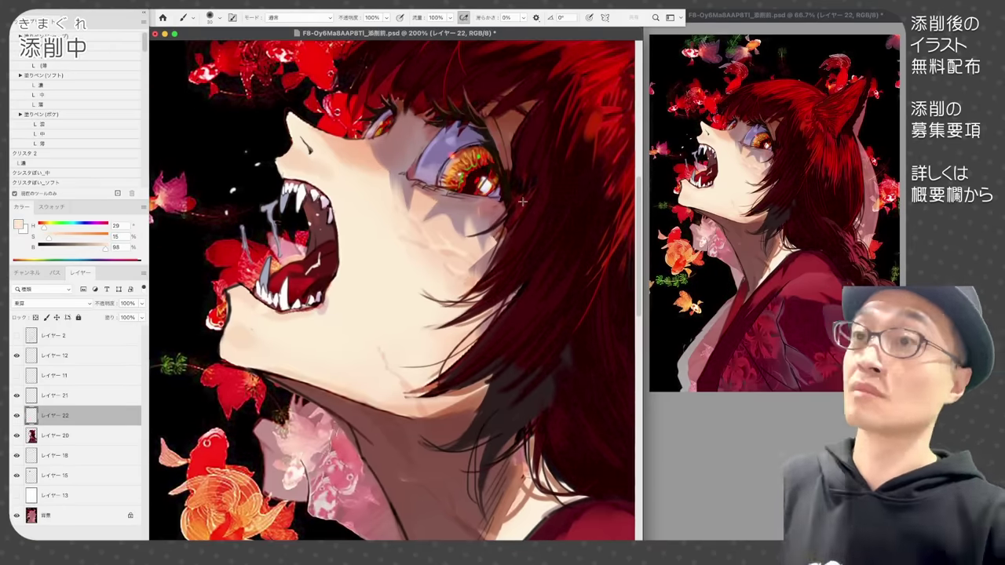
# - Merge レイヤー 21 with the layers down to レイヤー 20 and save the document
pyautogui.press(']')
pyautogui.press('super+minus')
pyautogui.click(74, 395)
pyautogui.keyDown('shift'); pyautogui.click(75, 436); pyautogui.keyUp('shift')
pyautogui.press('super+e')
pyautogui.press('super+s')
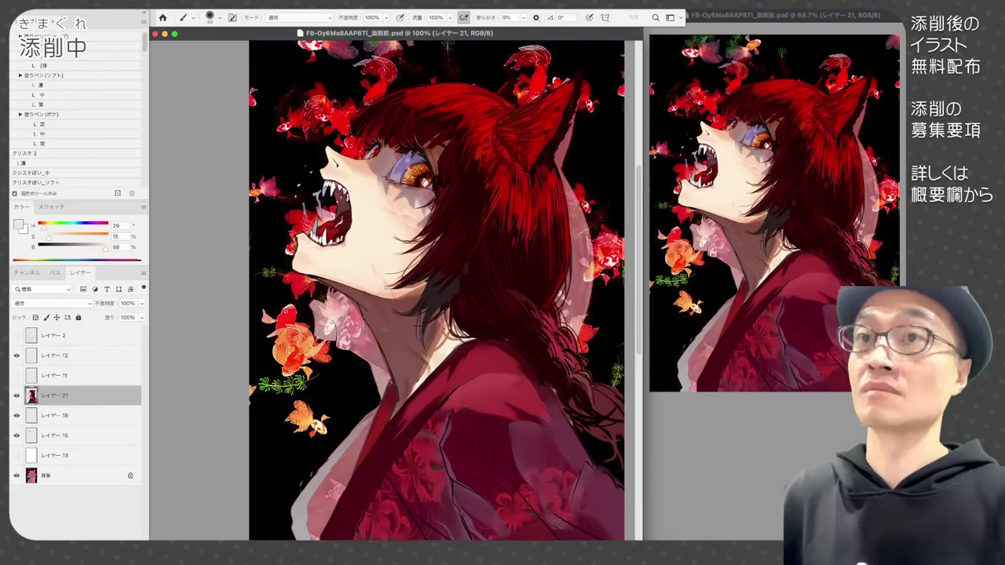
# - Check the face close up with the figure layer hidden and shown, and review the whole illustration
pyautogui.press('super+plus')
pyautogui.press('super+comma')
pyautogui.press('super+comma')
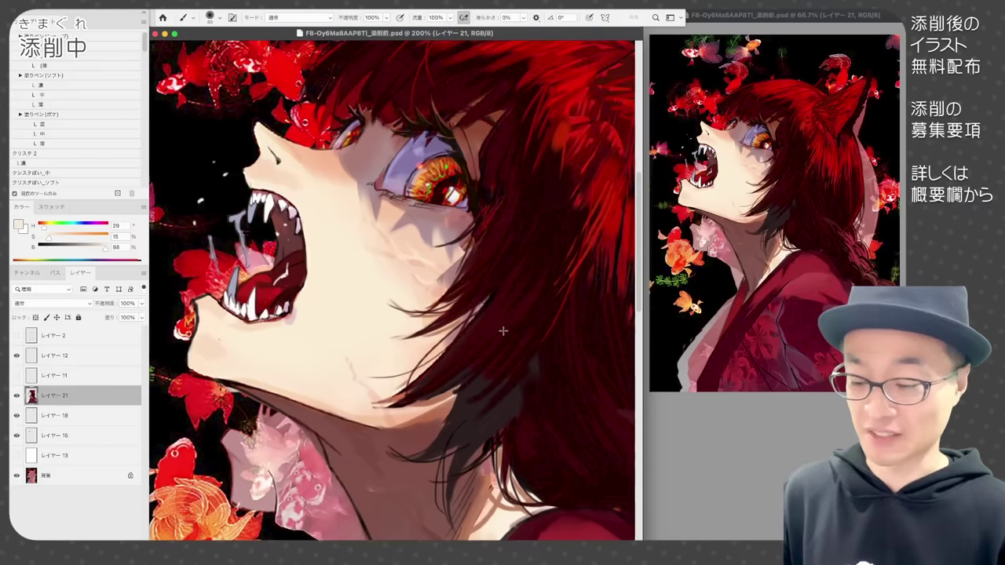
pyautogui.press('super+minus')
pyautogui.scroll(-3, 502, 331)
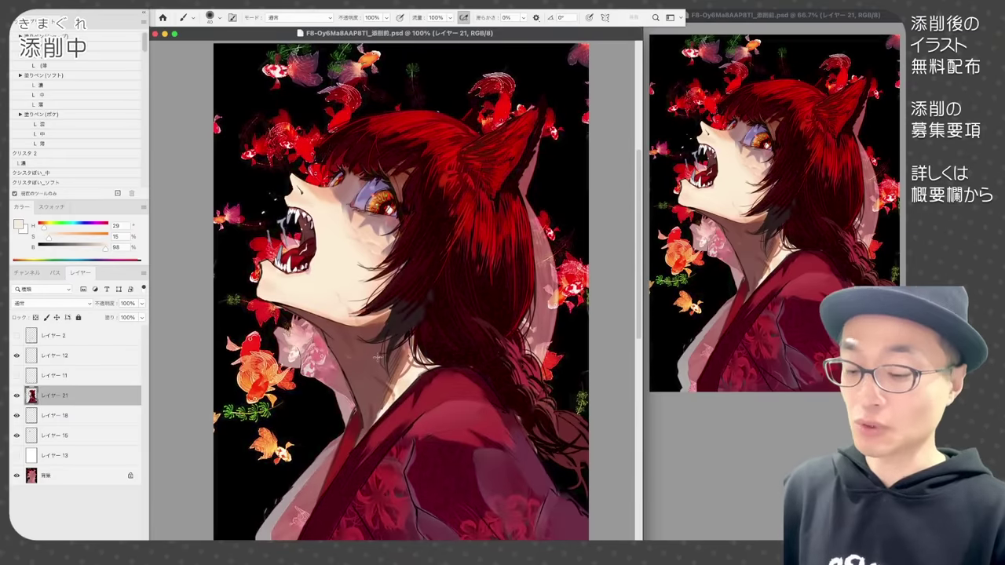
pyautogui.scroll(1, 377, 360)
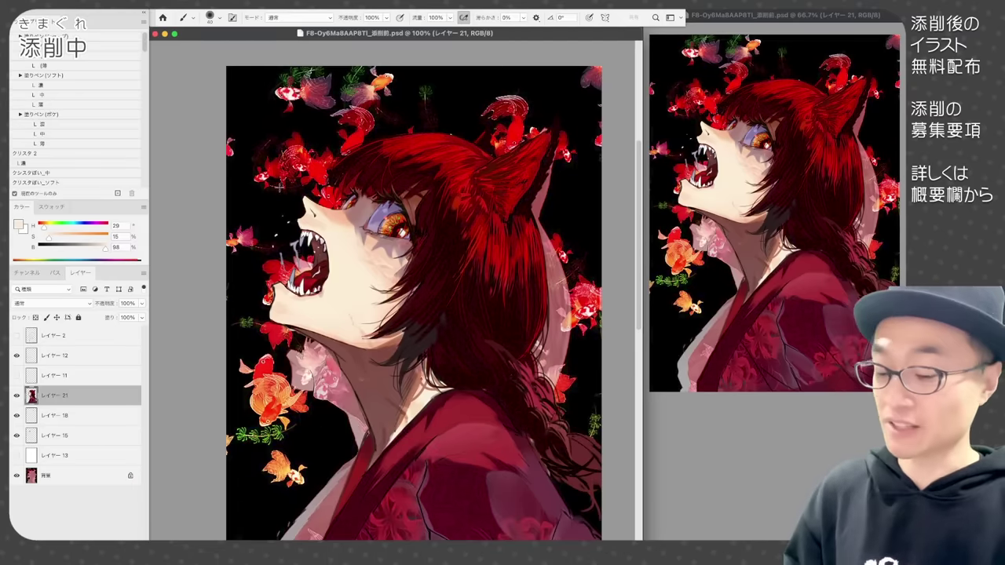
# - Add a gradient map with a black mask above レイヤー 13 and cover the old figure's pale leftover edges on a new layer below it
pyautogui.hotkey('ctrl', ',')
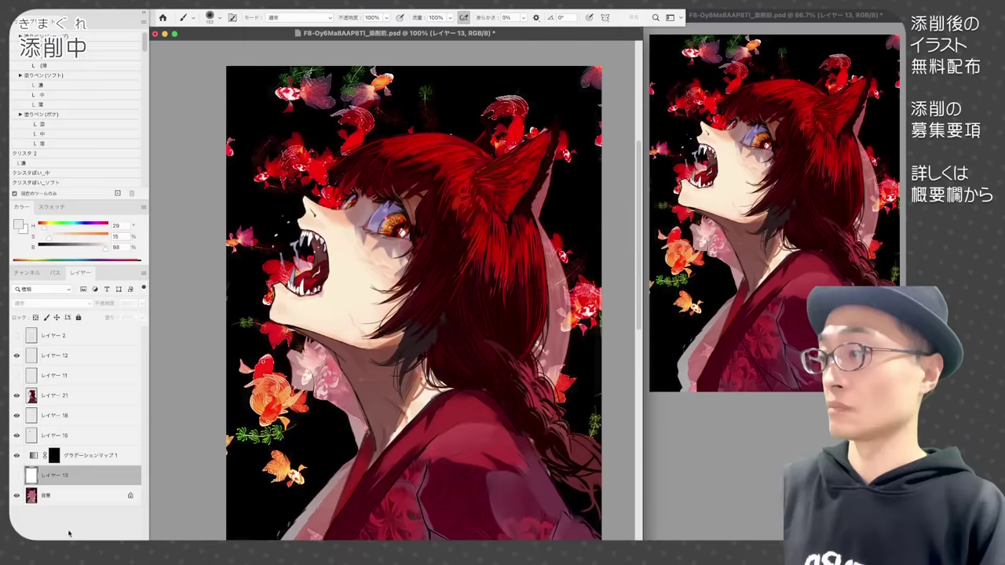
pyautogui.press('x')
pyautogui.press('super+z')
# - Paint the グラデーションマップ 1 mask white to reveal broad flames above the nose, from the mouth, and behind the head, braid and neck
pyautogui.moveTo(271, 93)
pyautogui.mouseDown()
pyautogui.moveTo(261, 119)
pyautogui.moveTo(326, 197)
pyautogui.mouseUp()
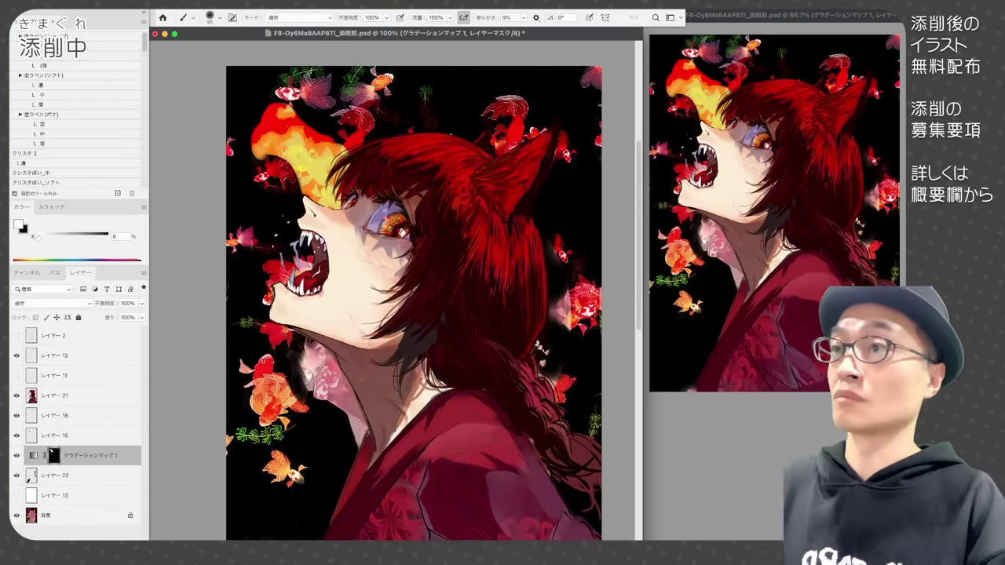
pyautogui.moveTo(259, 247); pyautogui.dragTo(306, 263)
pyautogui.moveTo(345, 145)
pyautogui.mouseDown()
pyautogui.moveTo(475, 130)
pyautogui.moveTo(567, 189)
pyautogui.moveTo(551, 287)
pyautogui.mouseUp()
pyautogui.moveTo(550, 346); pyautogui.dragTo(592, 440)
pyautogui.moveTo(561, 478); pyautogui.dragTo(595, 530)
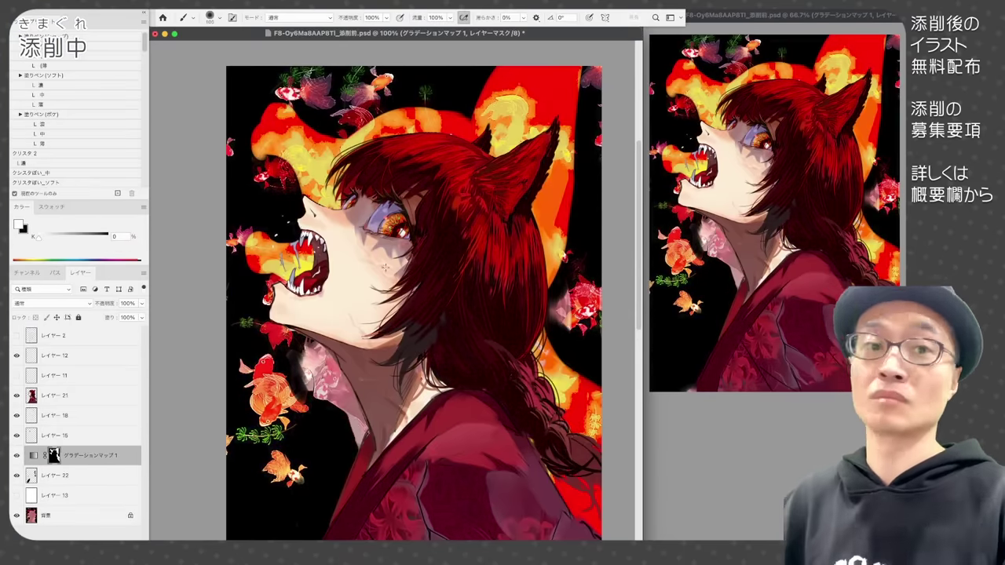
pyautogui.moveTo(337, 361); pyautogui.dragTo(339, 495)
# - Paint fine jagged tongues along the lower edge of the flame above the nose on the グラデーションマップ 1 mask
pyautogui.moveTo(275, 157)
pyautogui.mouseDown()
pyautogui.moveTo(295, 185)
pyautogui.moveTo(283, 173)
pyautogui.mouseUp()
pyautogui.moveTo(288, 162); pyautogui.dragTo(301, 206)
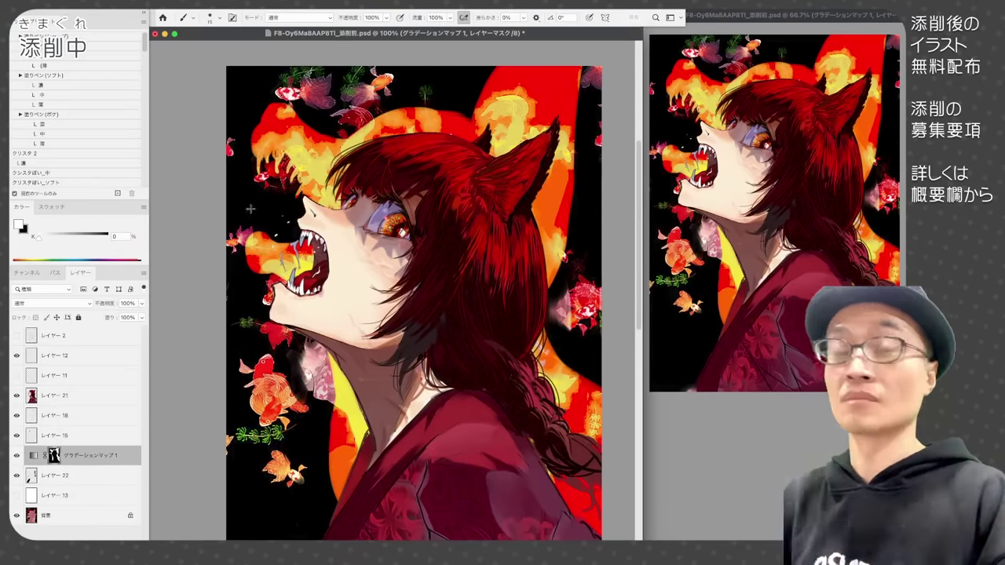
pyautogui.moveTo(265, 237); pyautogui.dragTo(261, 215)
# - Add thin flame streaks with a smaller brush above the bangs, near the ears and along the back of the hair
pyautogui.press('e')
pyautogui.press('b')
pyautogui.press('[')
pyautogui.press('[')
pyautogui.press('[')
pyautogui.moveTo(376, 126)
pyautogui.mouseDown()
pyautogui.moveTo(320, 72)
pyautogui.moveTo(295, 69)
pyautogui.mouseUp()
pyautogui.moveTo(475, 120); pyautogui.dragTo(469, 82)
pyautogui.moveTo(568, 225); pyautogui.dragTo(574, 202)
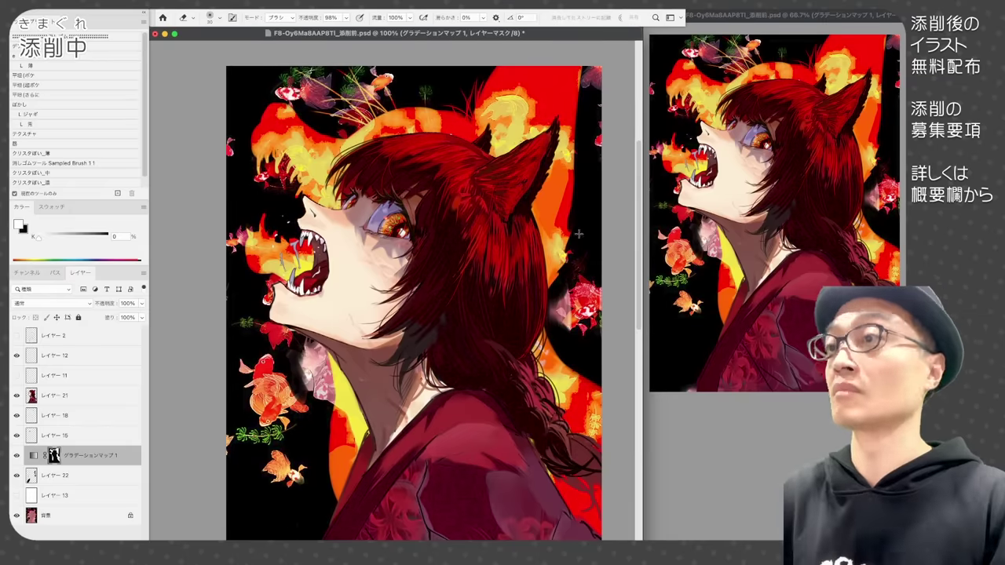
pyautogui.moveTo(555, 358); pyautogui.dragTo(568, 348)
# - Refine the flame edges beside the neck, above the bangs, at the mouth and behind the hair with brush and eraser
pyautogui.press(']')
pyautogui.press(']')
pyautogui.press(']')
pyautogui.moveTo(326, 450); pyautogui.dragTo(335, 482)
pyautogui.press('e')
pyautogui.moveTo(347, 137); pyautogui.dragTo(365, 124)
pyautogui.press('b')
pyautogui.press('e')
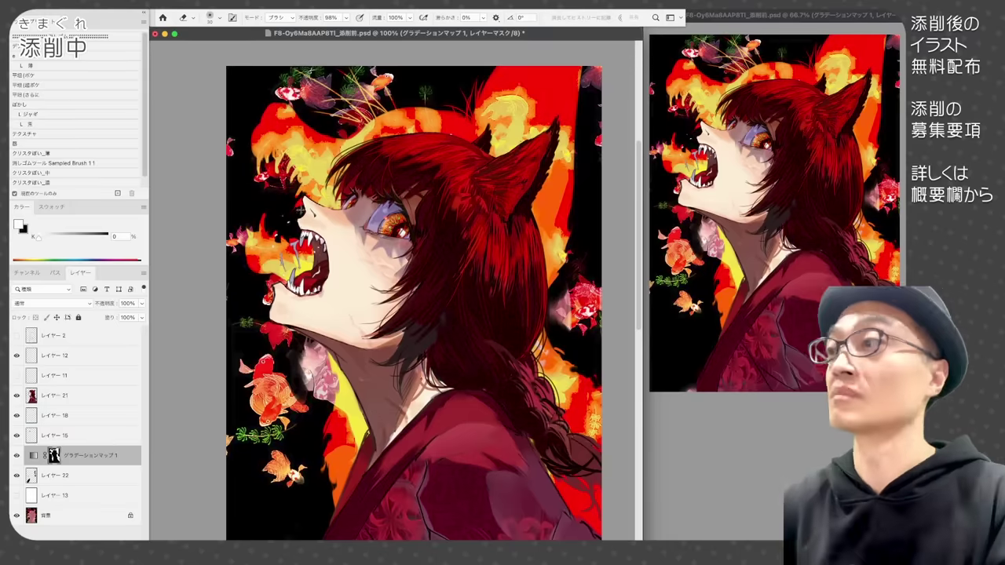
pyautogui.press('b')
pyautogui.moveTo(278, 276); pyautogui.dragTo(248, 257)
pyautogui.press('e')
pyautogui.press('b')
pyautogui.press('e')
pyautogui.press('b')
pyautogui.moveTo(580, 265); pyautogui.dragTo(566, 264)
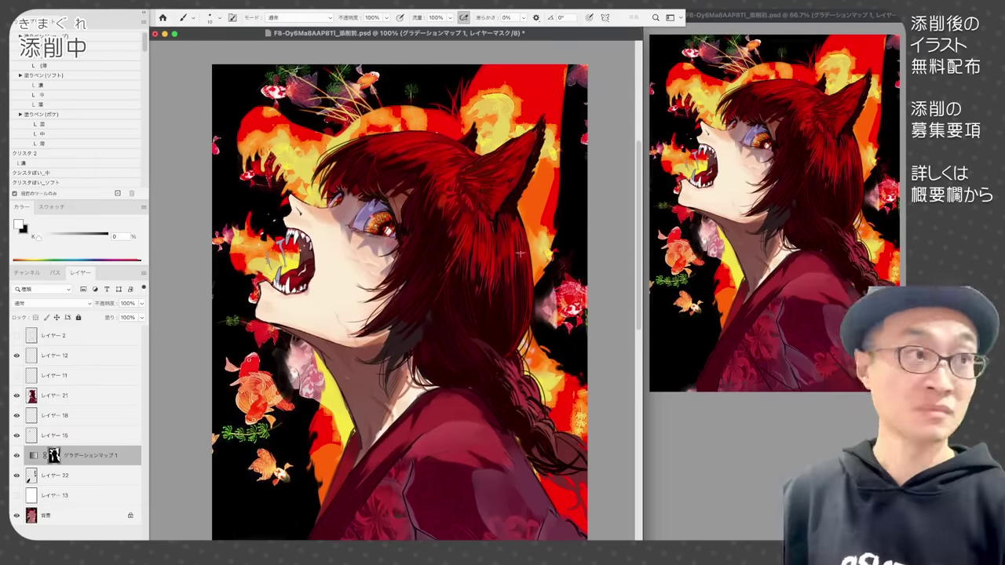
# - Paint dark red patches on レイヤー 22 around the large goldfish below the chin, using a red sampled from the picture
pyautogui.press('x')
pyautogui.hotkey('alt', '[')
pyautogui.press('[')
pyautogui.press('[')
pyautogui.moveTo(556, 341); pyautogui.dragTo(536, 318)
pyautogui.keyDown('alt'); pyautogui.click(540, 337); pyautogui.keyUp('alt')
pyautogui.moveTo(236, 397); pyautogui.dragTo(215, 417)
pyautogui.moveTo(226, 363); pyautogui.dragTo(214, 377)
pyautogui.moveTo(272, 395); pyautogui.dragTo(311, 385)
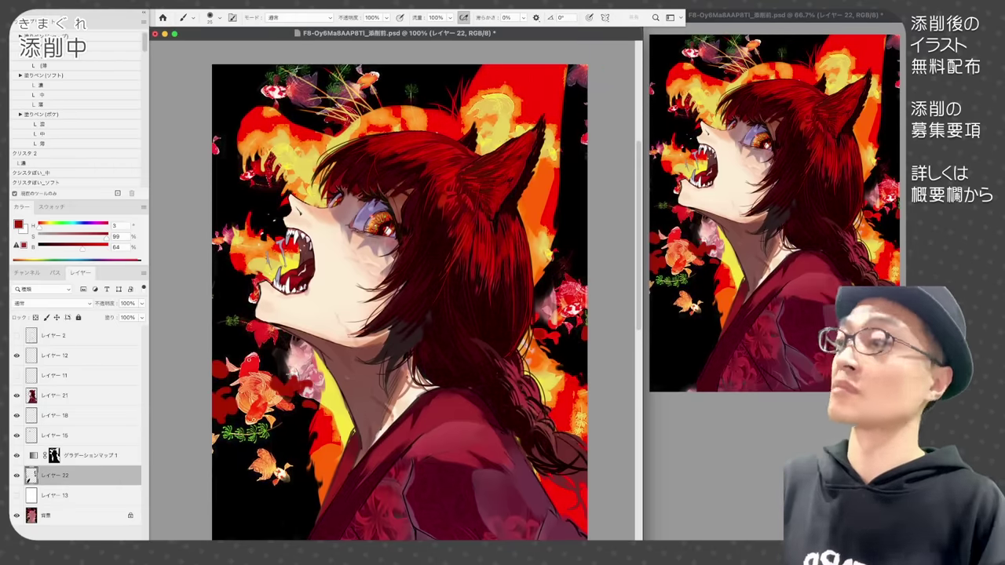
pyautogui.press('[')
pyautogui.moveTo(310, 429)
pyautogui.mouseDown()
pyautogui.moveTo(300, 456)
pyautogui.moveTo(281, 433)
pyautogui.mouseUp()
# - Add a new layer in Multiply mode above レイヤー 22, darken the background goldfish with a muted violet-blue, and save the document
pyautogui.press('super+shift+alt+n')
pyautogui.hotkey('shift', 'alt', 'm')
pyautogui.moveTo(271, 88); pyautogui.dragTo(308, 96)
pyautogui.moveTo(371, 77); pyautogui.dragTo(337, 109)
pyautogui.moveTo(244, 363); pyautogui.dragTo(271, 392)
pyautogui.moveTo(577, 287); pyautogui.dragTo(556, 310)
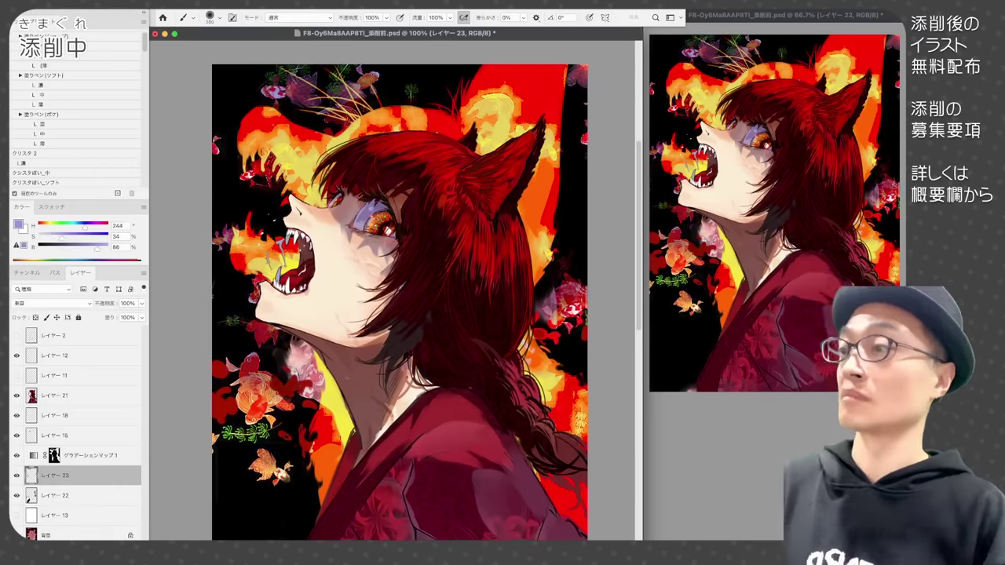
pyautogui.moveTo(506, 366); pyautogui.dragTo(505, 331)
pyautogui.press('super+s')
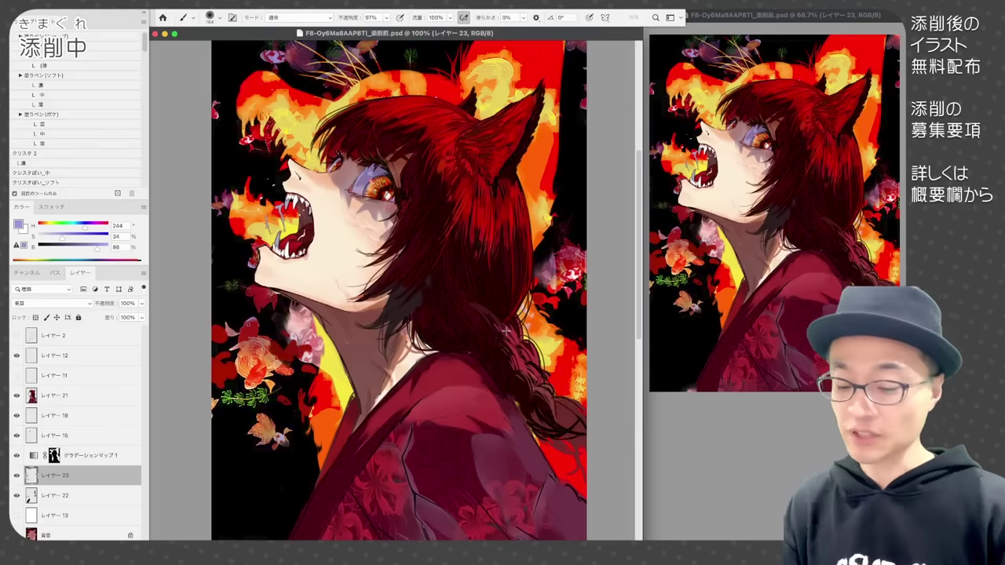